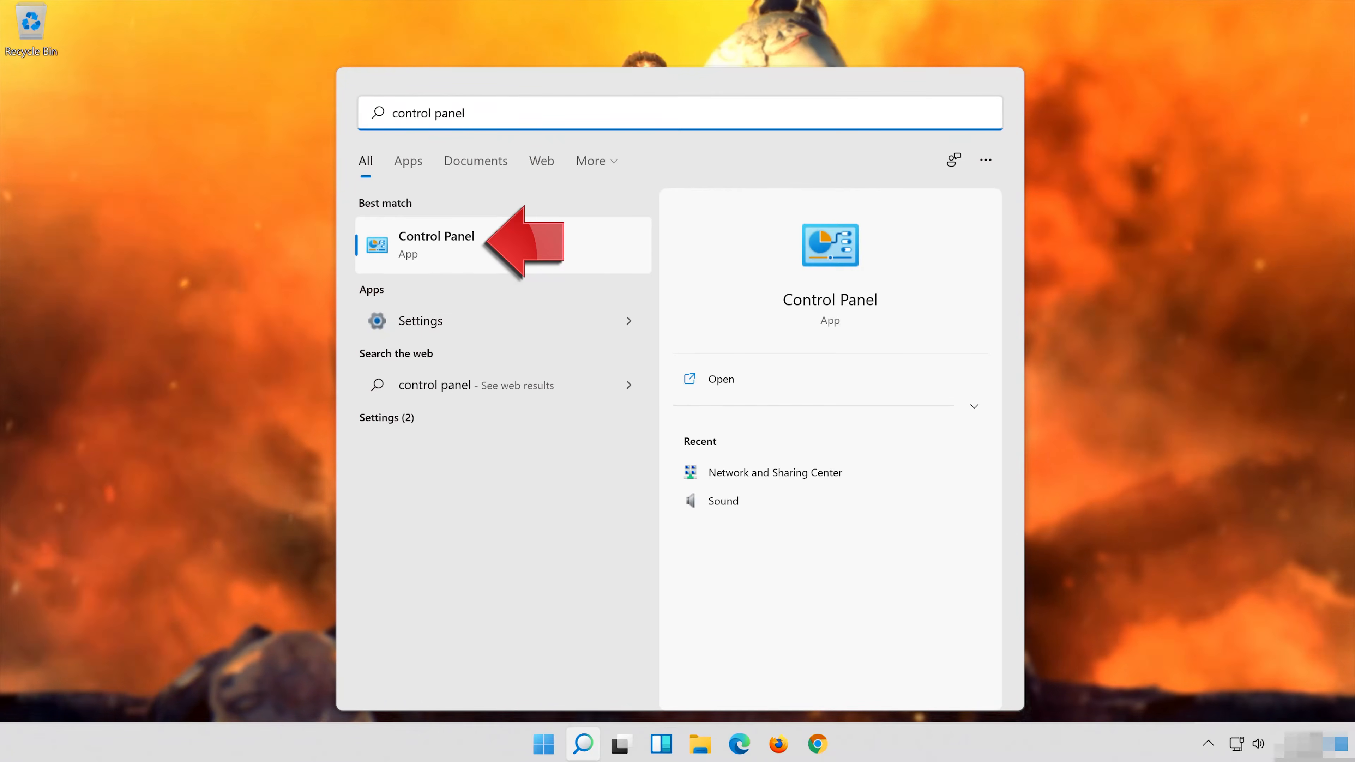
Step: Open the Sound settings from the Hardware and Sound category of Control Panel
{"action": "left_click", "coordinate": [573, 245]}
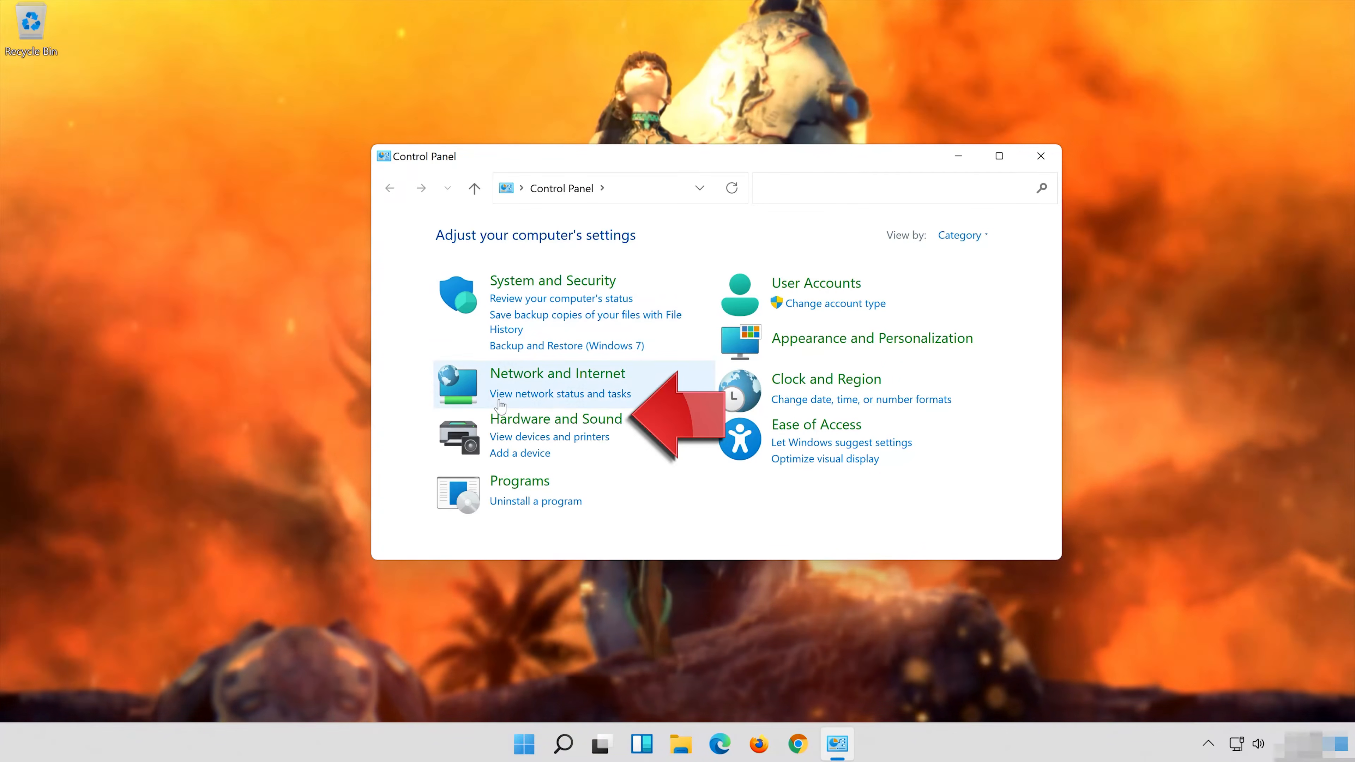
{"action": "left_click", "coordinate": [597, 419]}
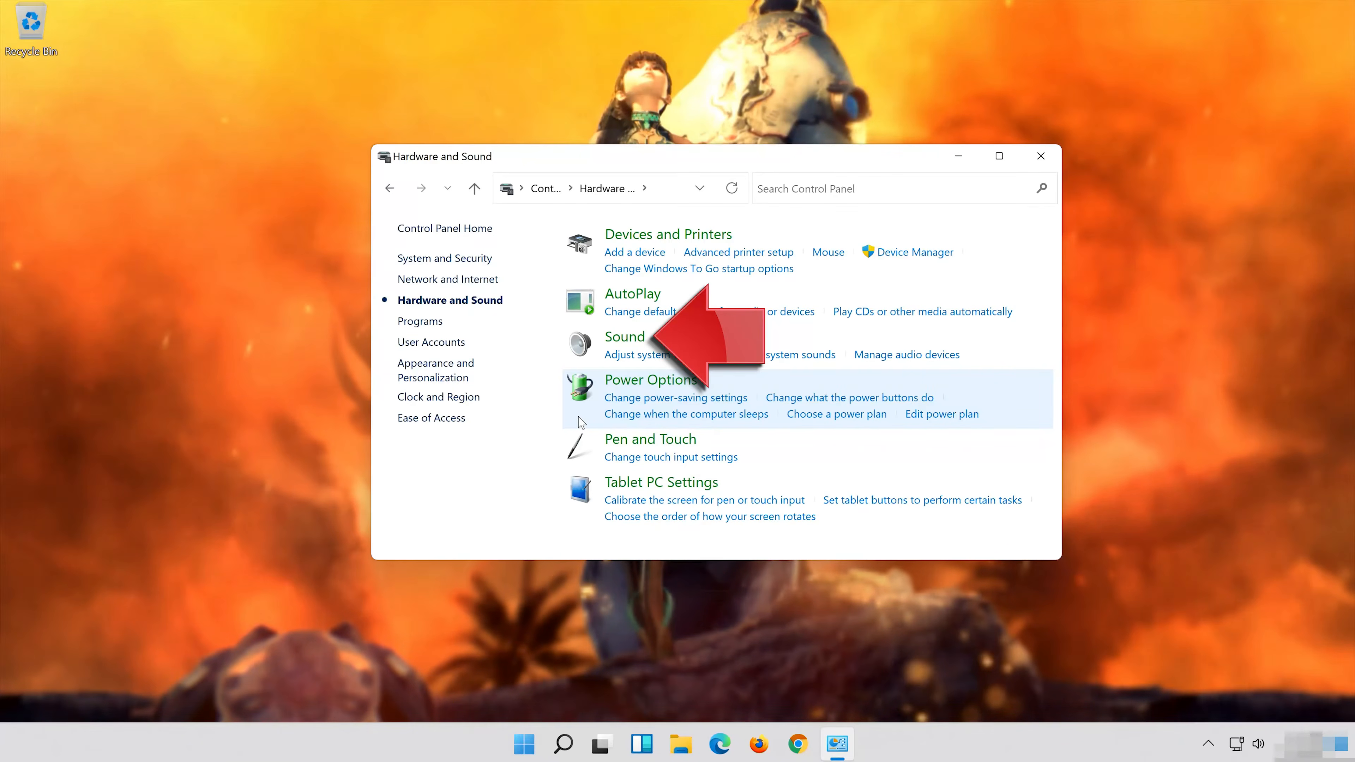
{"action": "left_click", "coordinate": [580, 344]}
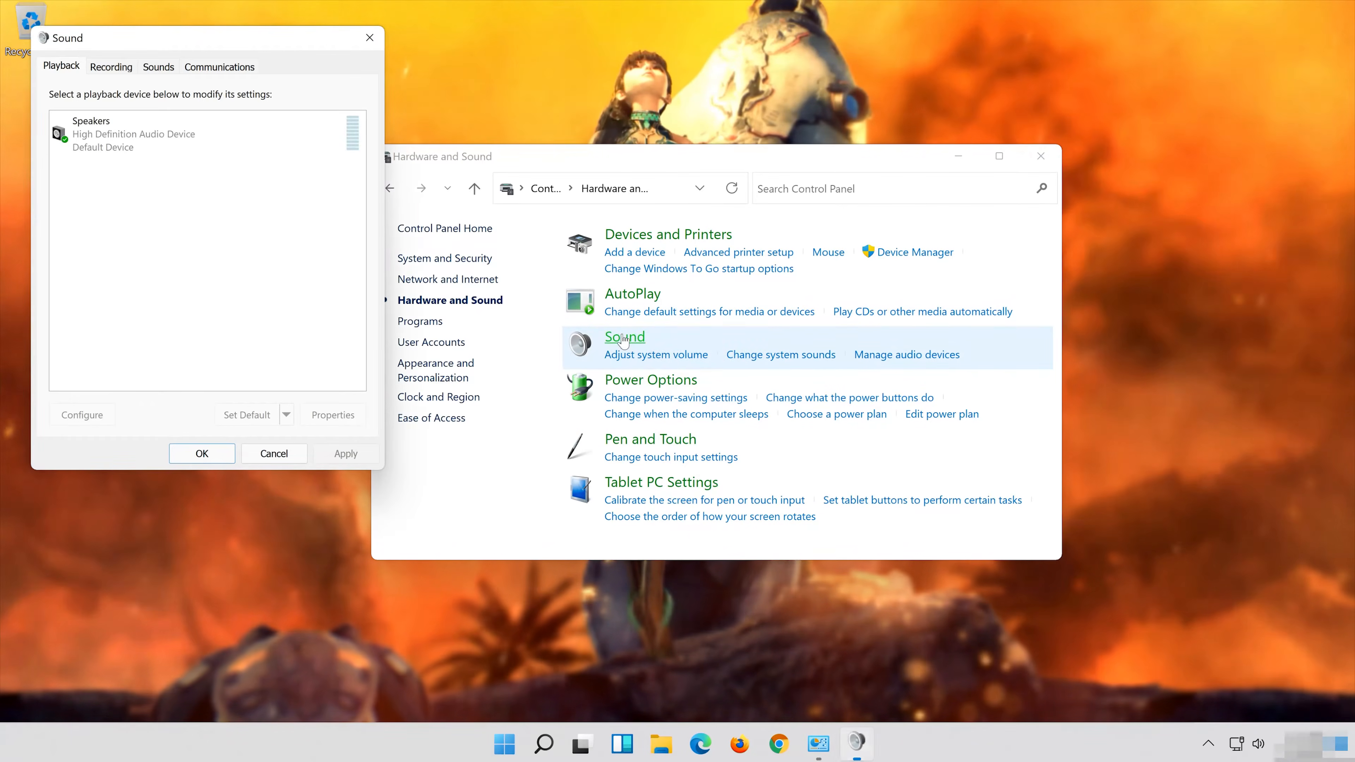
{"action": "left_click_drag", "start_coordinate": [220, 35], "coordinate": [715, 152]}
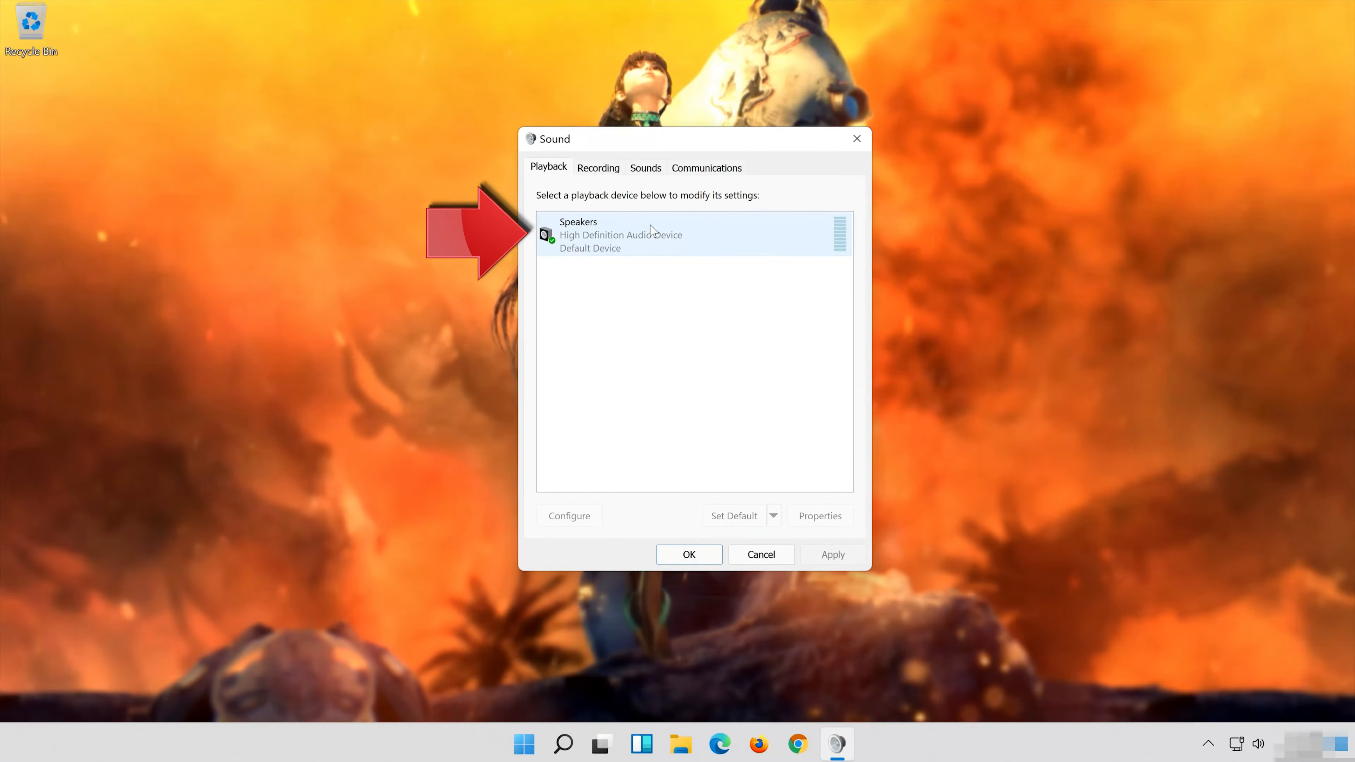
Step: Disable all enhancements for the Speakers playback device, apply the change, and close the Sound settings
{"action": "left_click", "coordinate": [627, 243]}
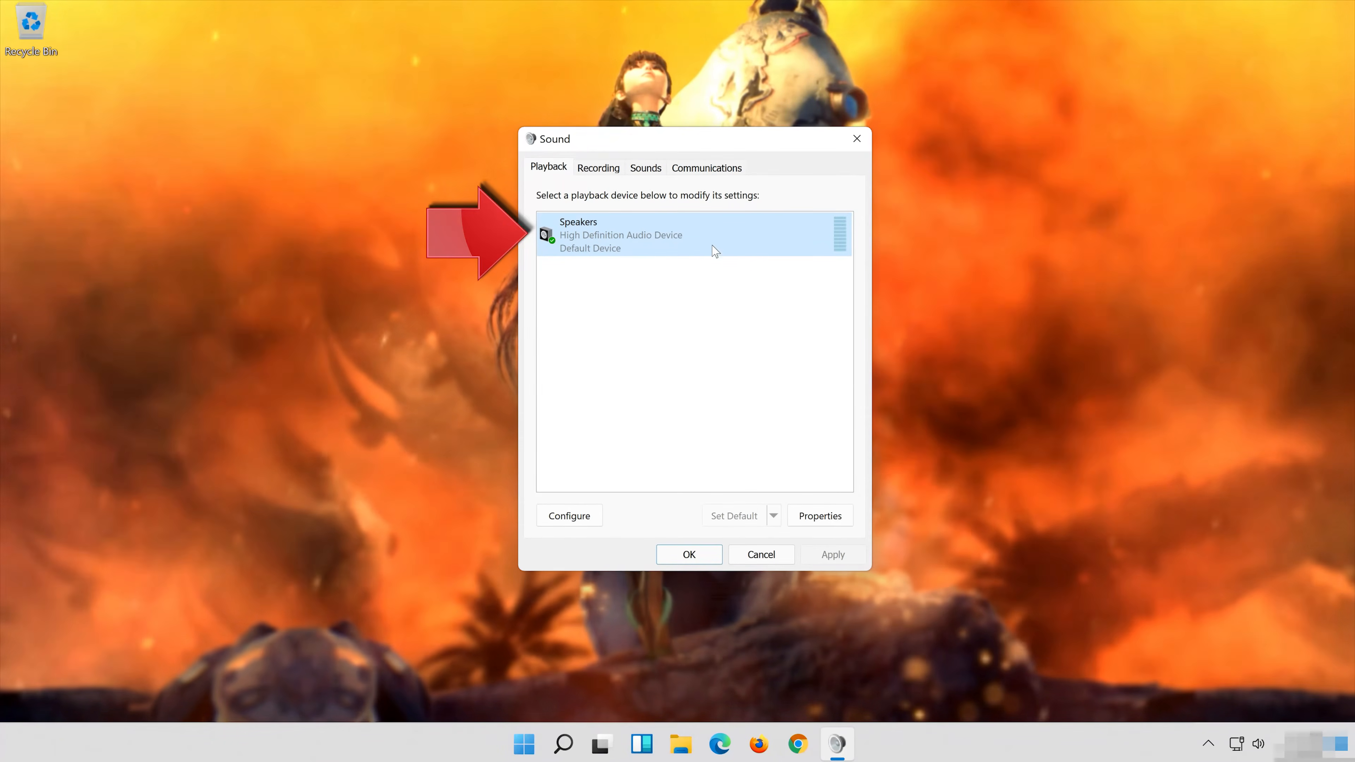
{"action": "right_click", "coordinate": [695, 224]}
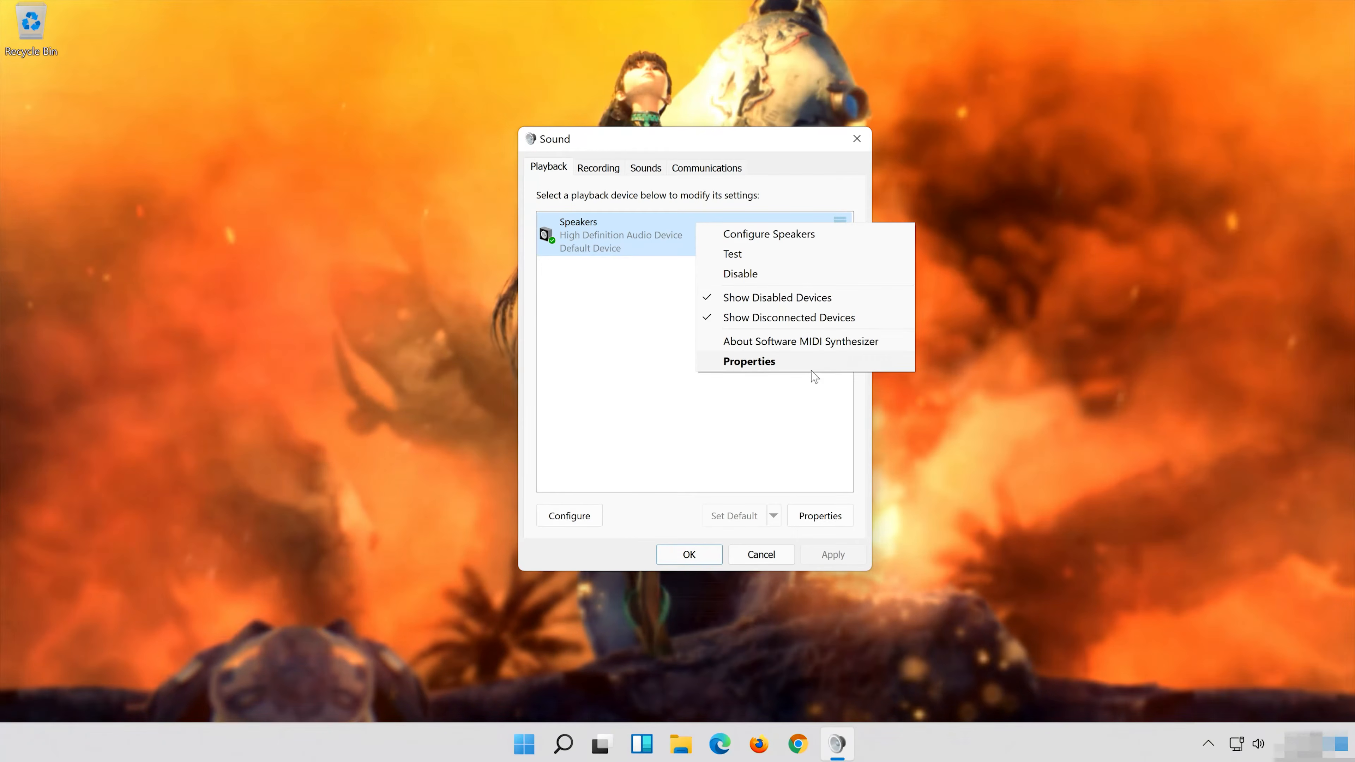
{"action": "left_click", "coordinate": [803, 362]}
{"action": "left_click", "coordinate": [668, 164]}
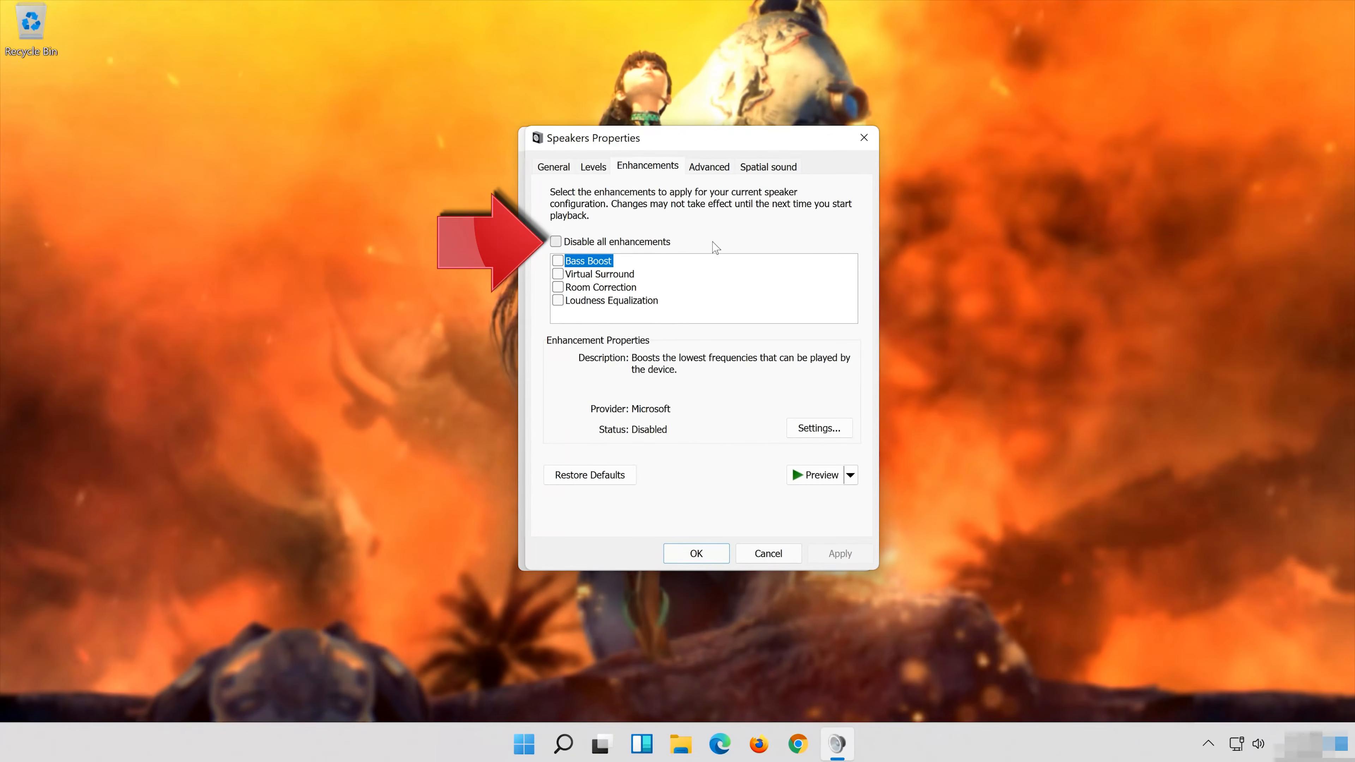
{"action": "left_click", "coordinate": [566, 243]}
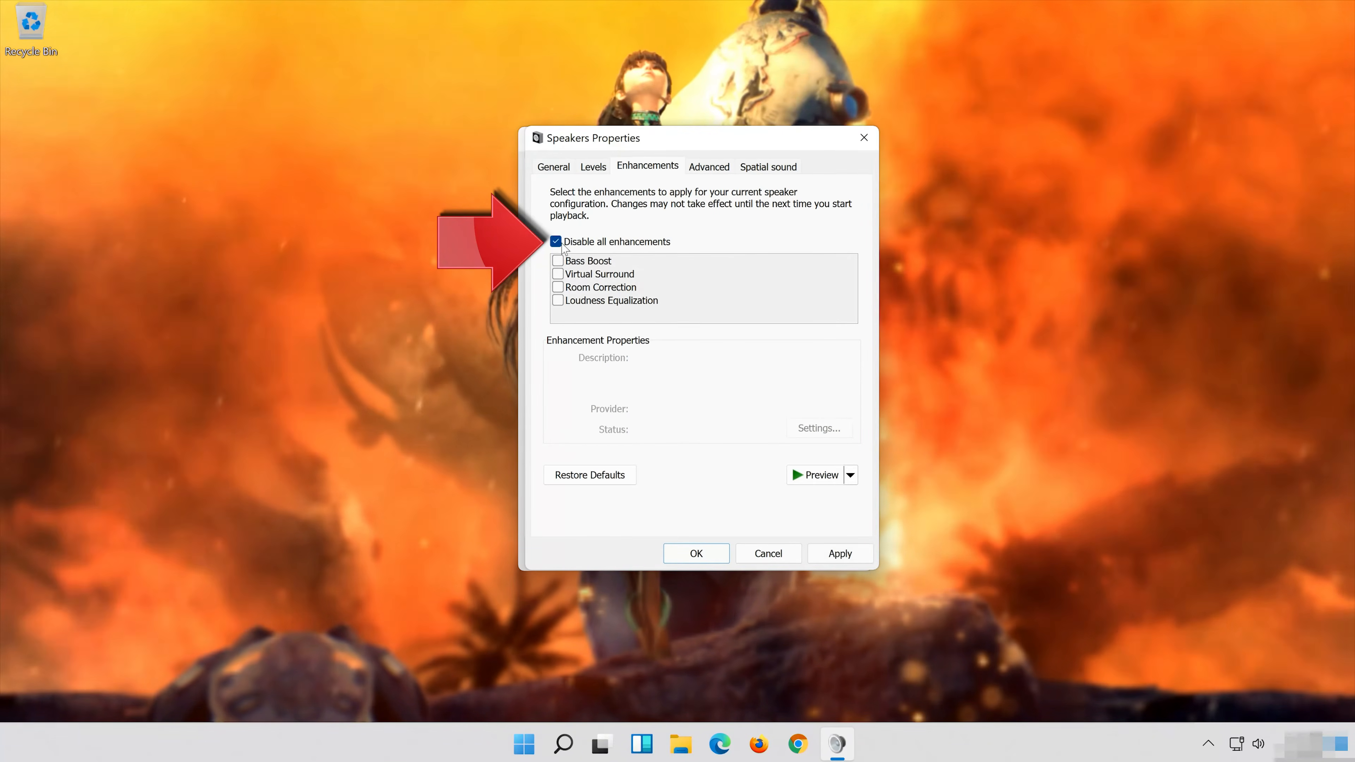
{"action": "left_click", "coordinate": [837, 553]}
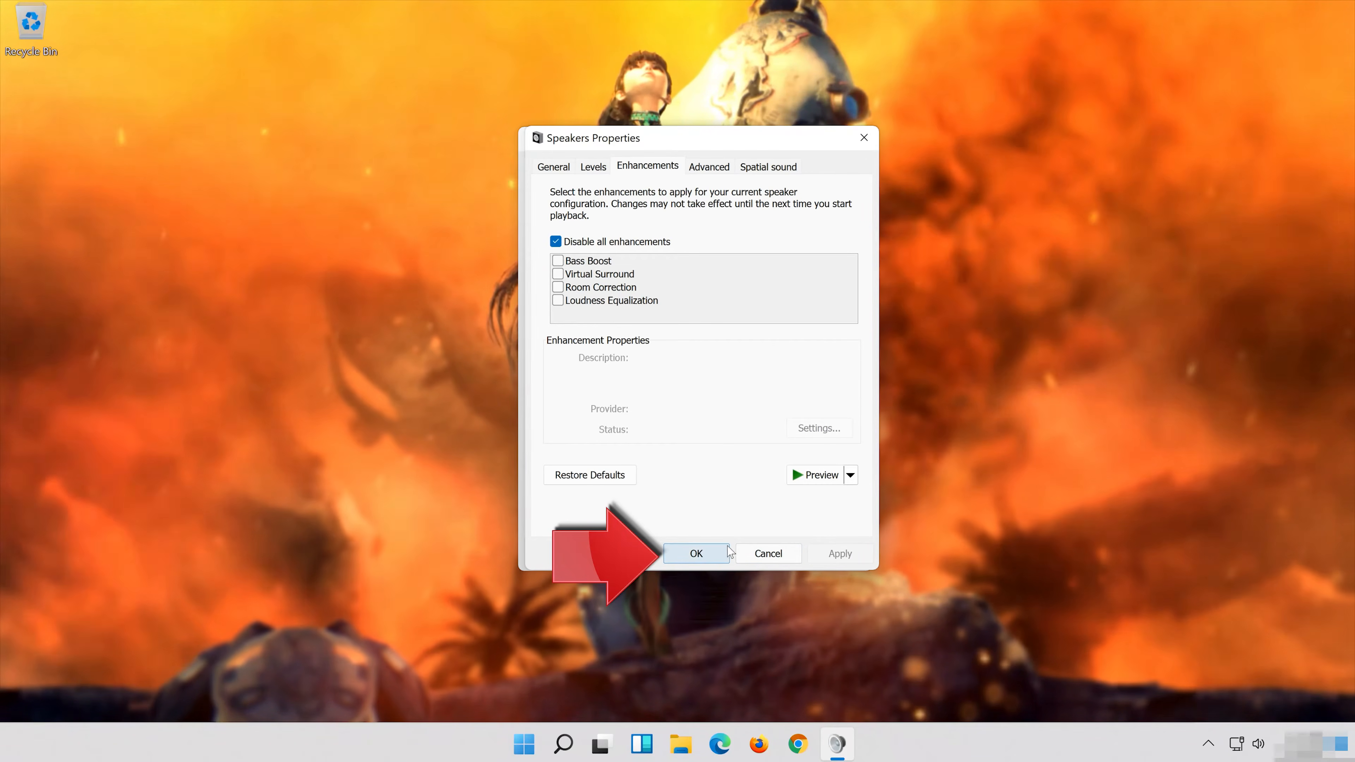
{"action": "left_click", "coordinate": [720, 555]}
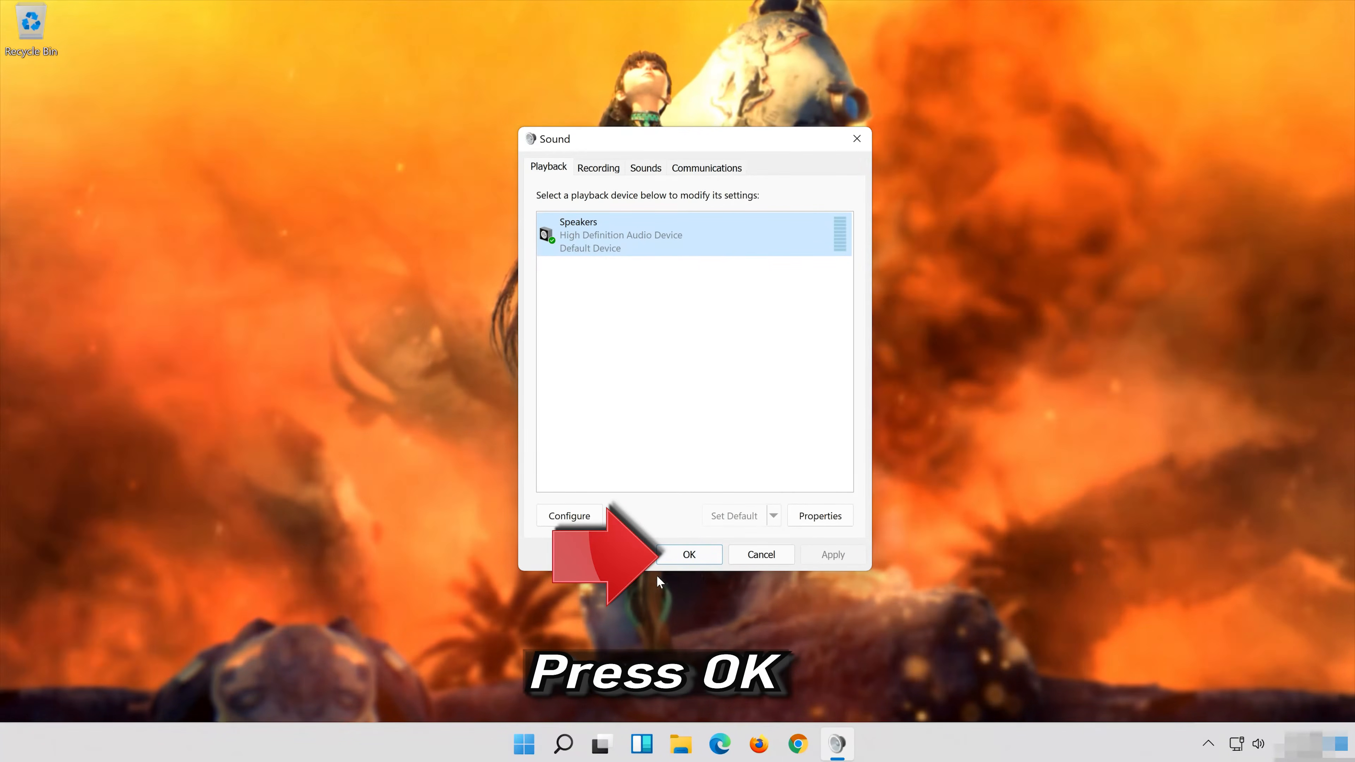
{"action": "left_click", "coordinate": [689, 555]}
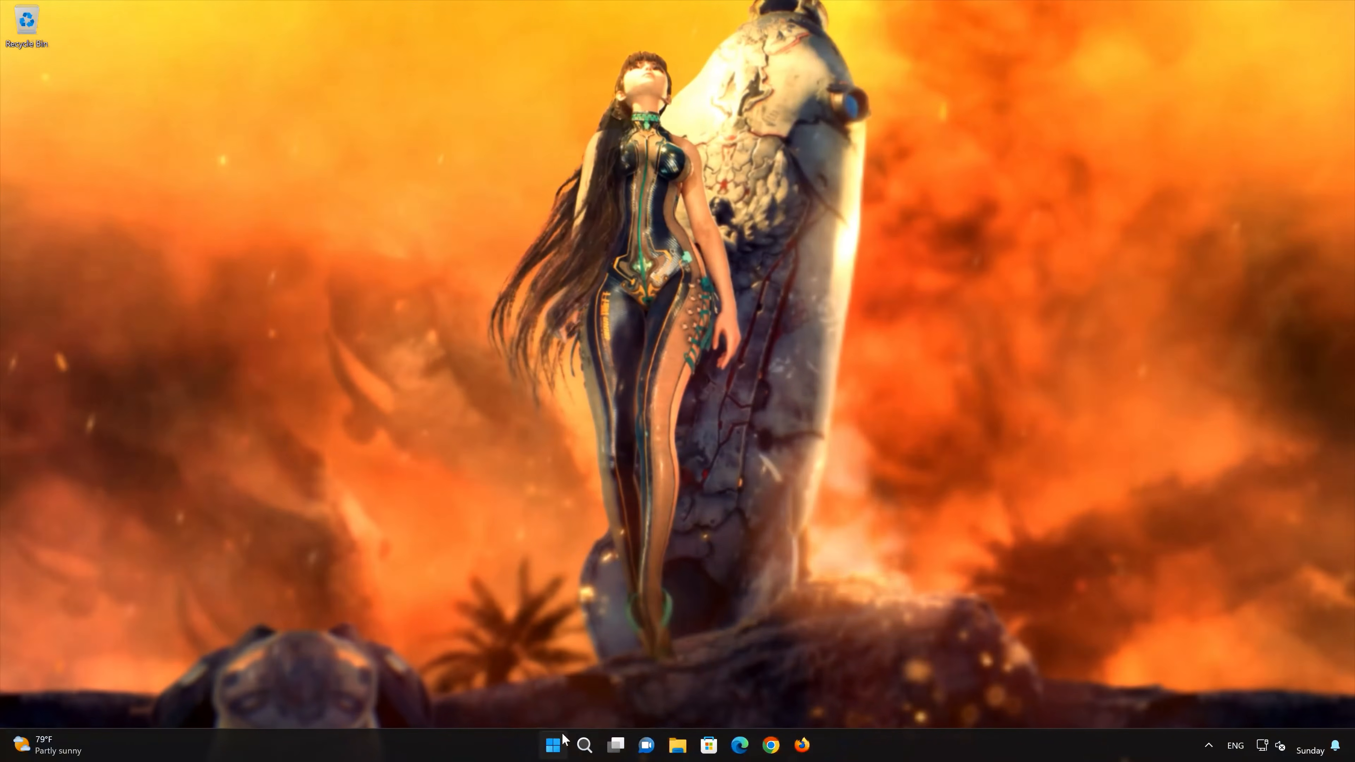
Step: Switch to Windows Settings and open the Other troubleshooters page under System Troubleshoot
{"action": "left_click", "coordinate": [562, 737]}
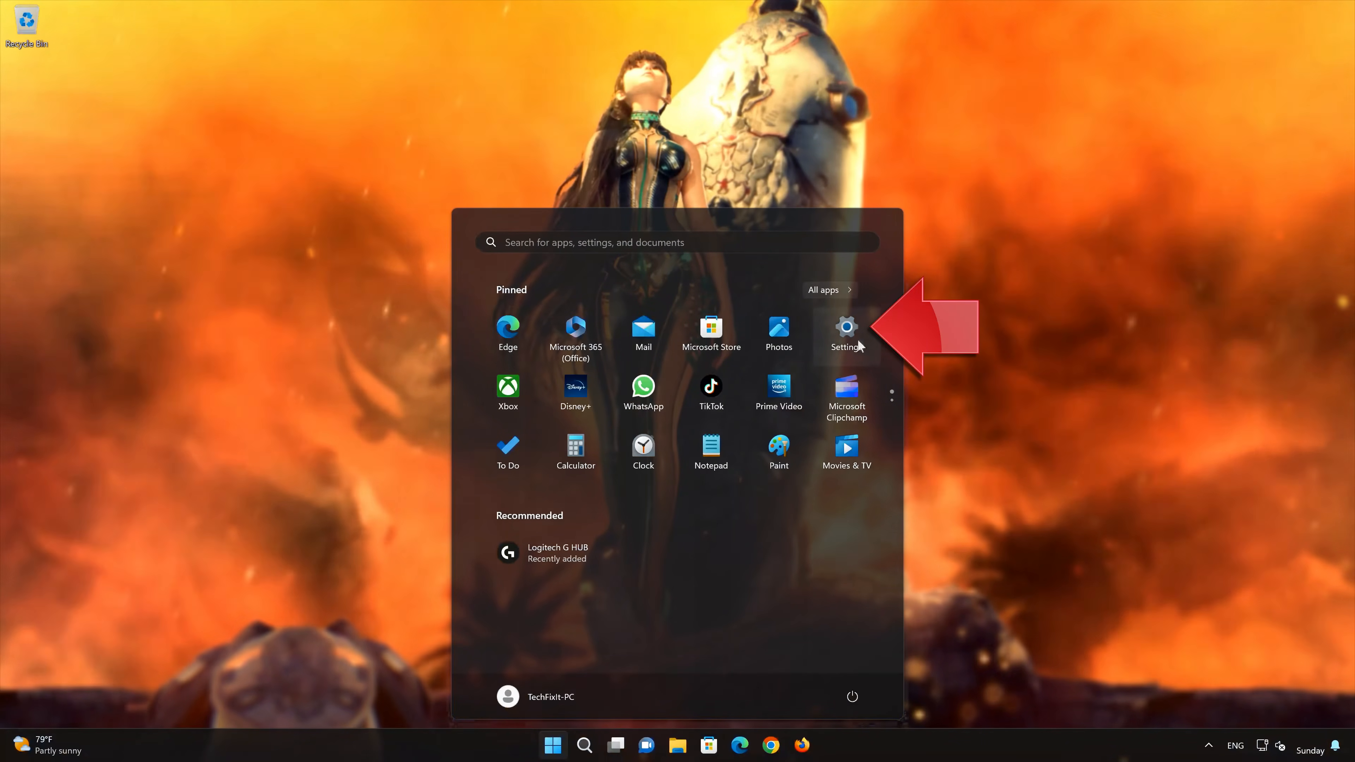
{"action": "left_click", "coordinate": [849, 334]}
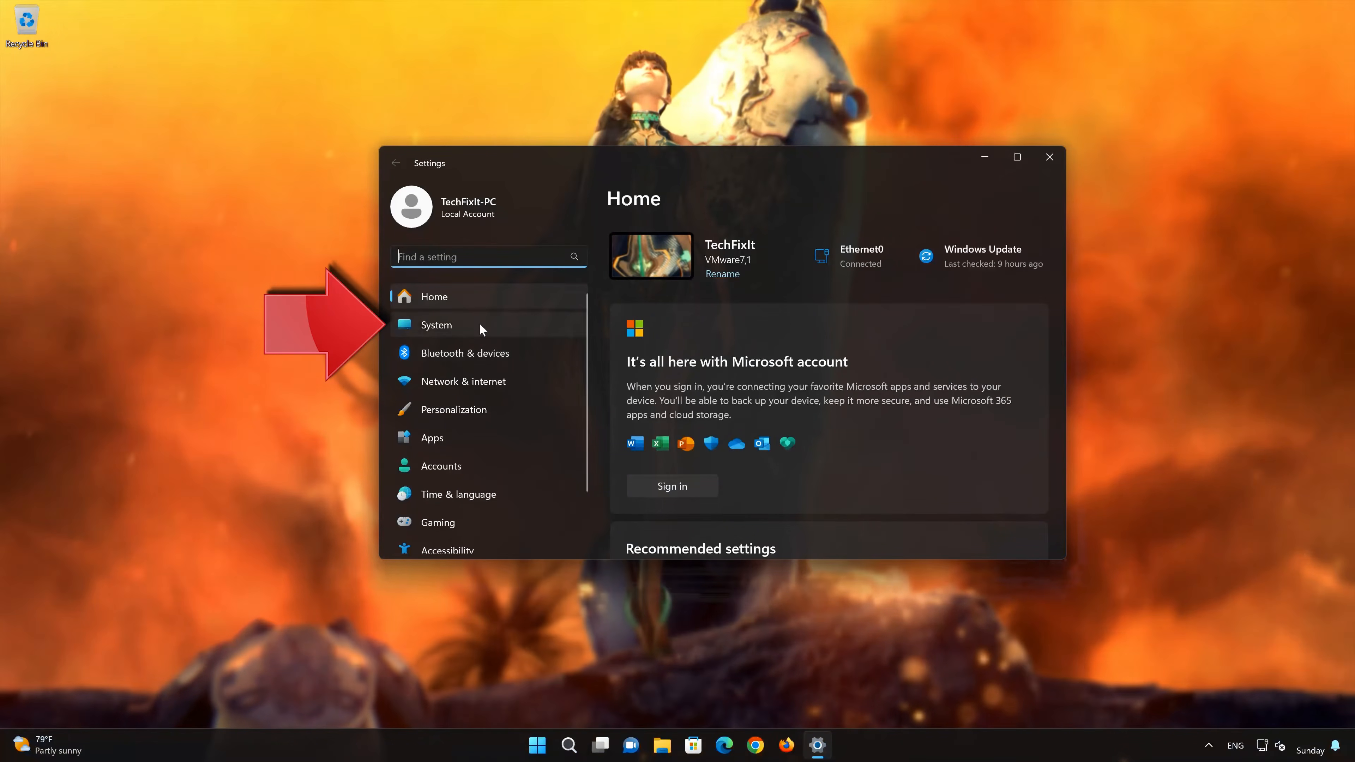
{"action": "left_click", "coordinate": [479, 323]}
{"action": "scroll", "coordinate": [803, 419], "scroll_direction": "down", "scroll_amount": 8}
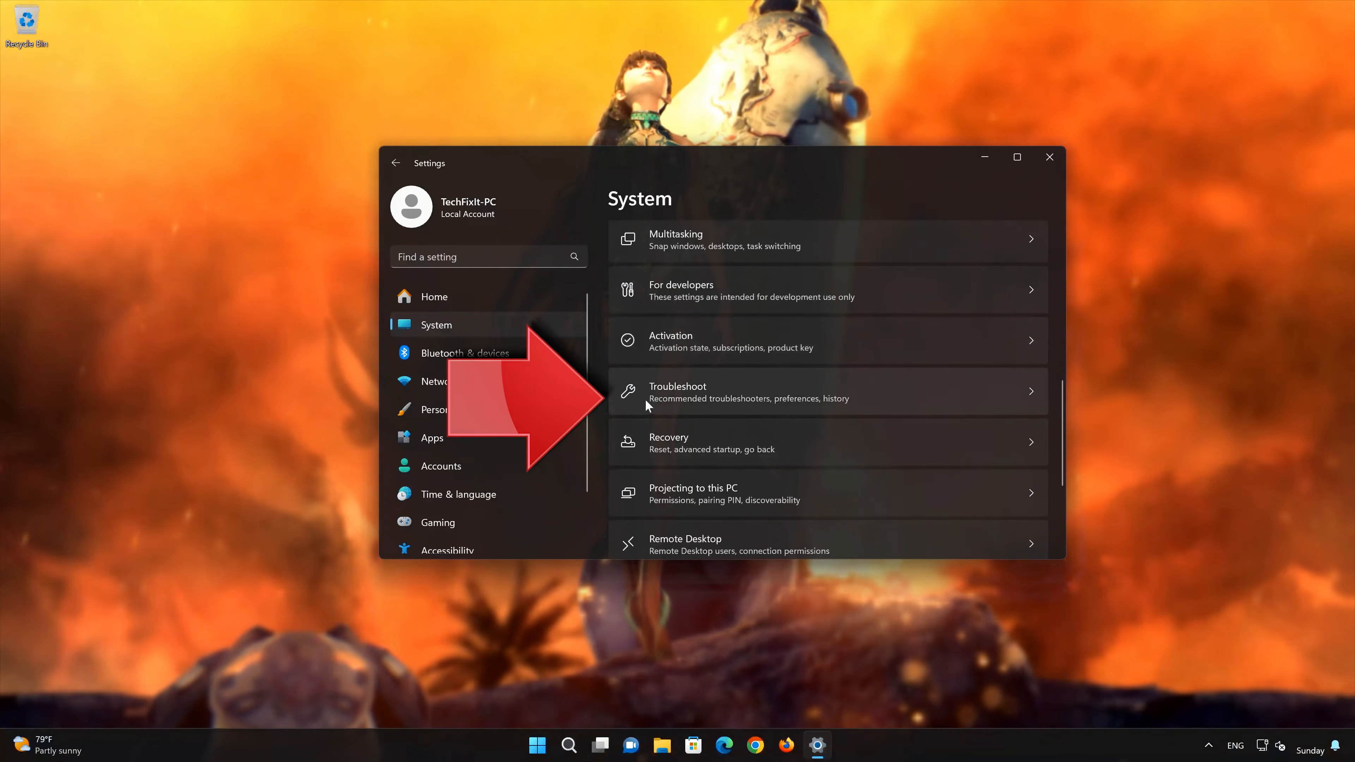
{"action": "scroll", "coordinate": [746, 395], "scroll_direction": "down", "scroll_amount": 1}
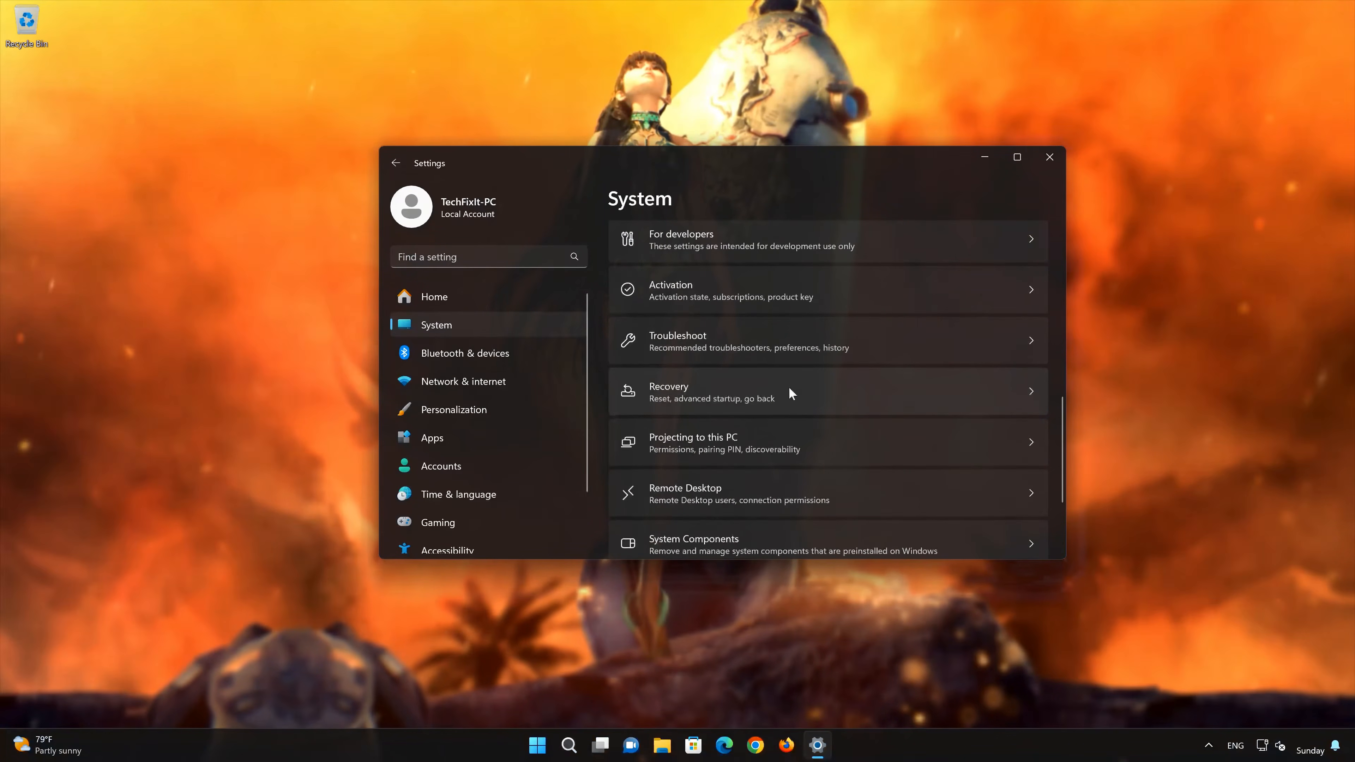
{"action": "left_click", "coordinate": [744, 351]}
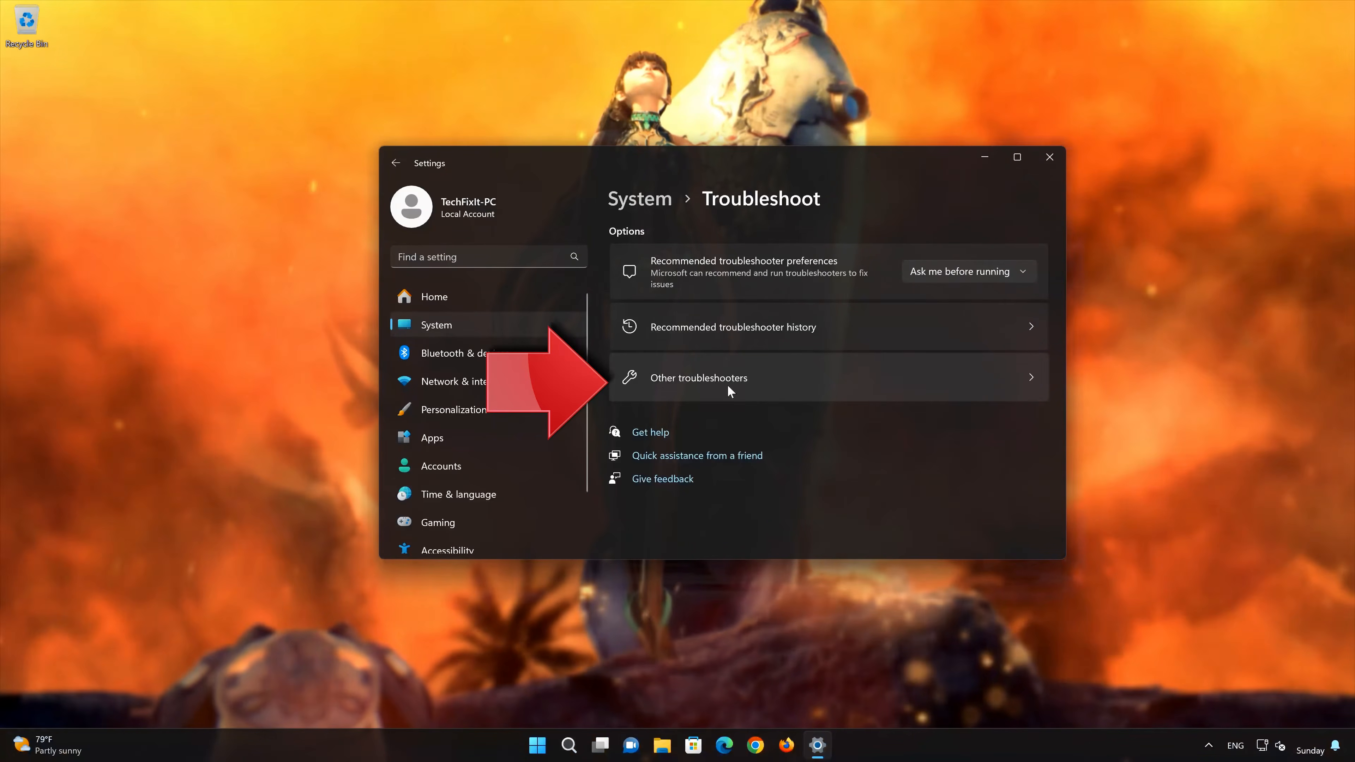
{"action": "left_click", "coordinate": [728, 386]}
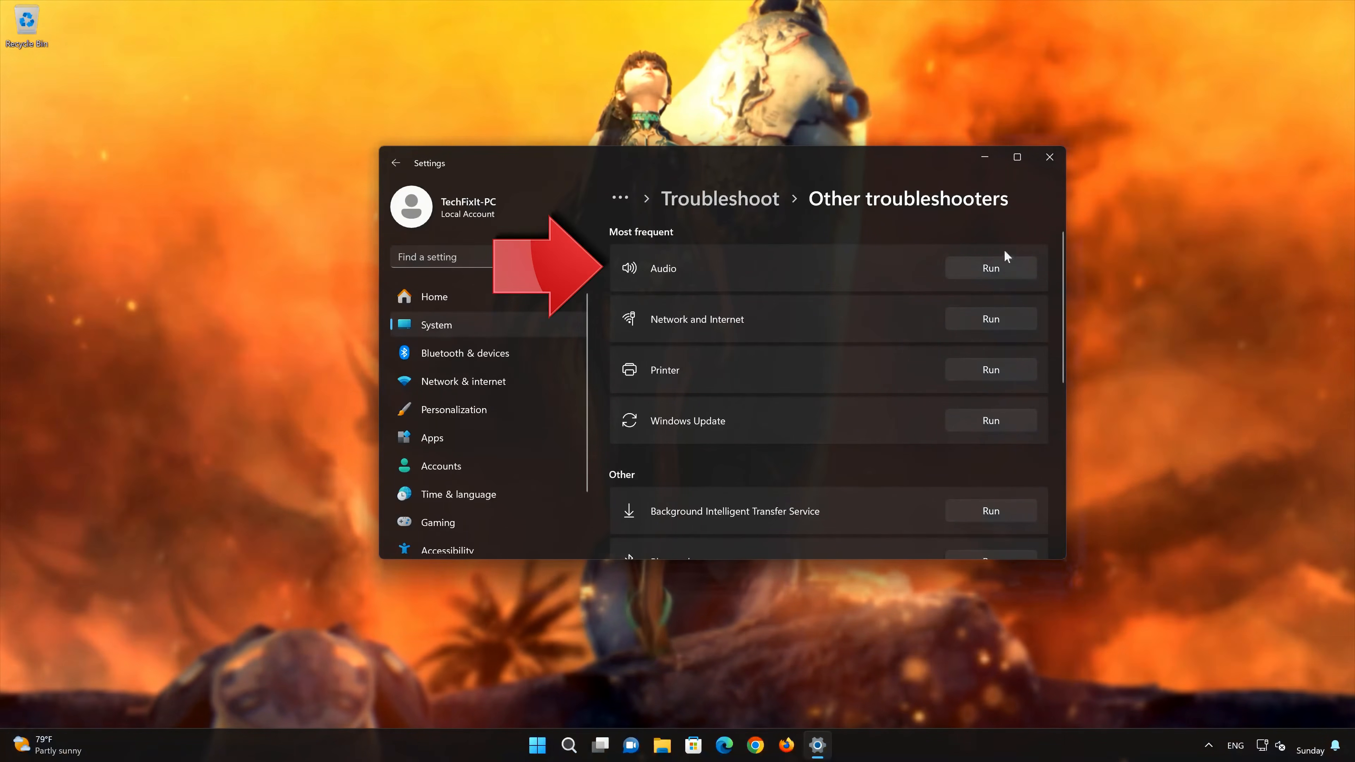
Step: Run the Audio troubleshooter, consenting to automated diagnostics and the audio services restart, and answer that the problem is solved
{"action": "left_click", "coordinate": [991, 268]}
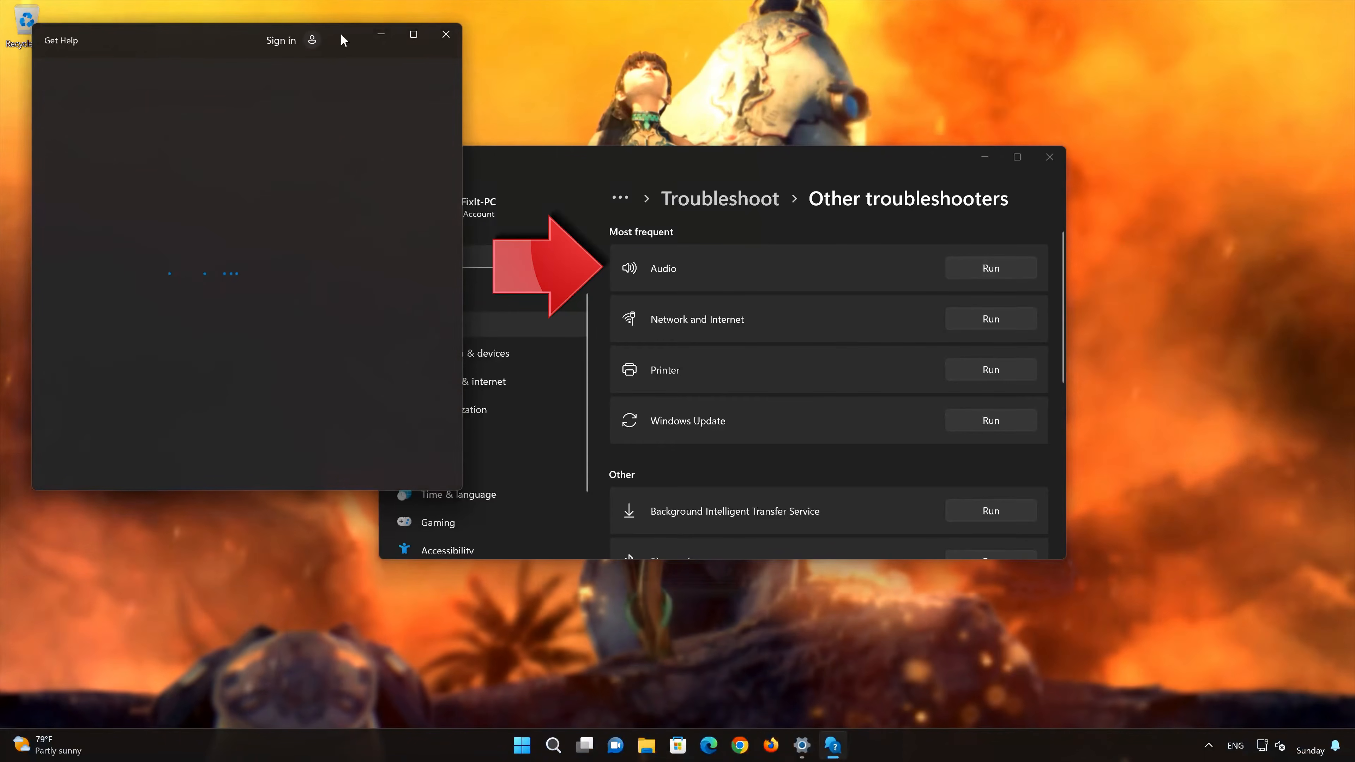
{"action": "left_click_drag", "start_coordinate": [344, 40], "coordinate": [751, 127]}
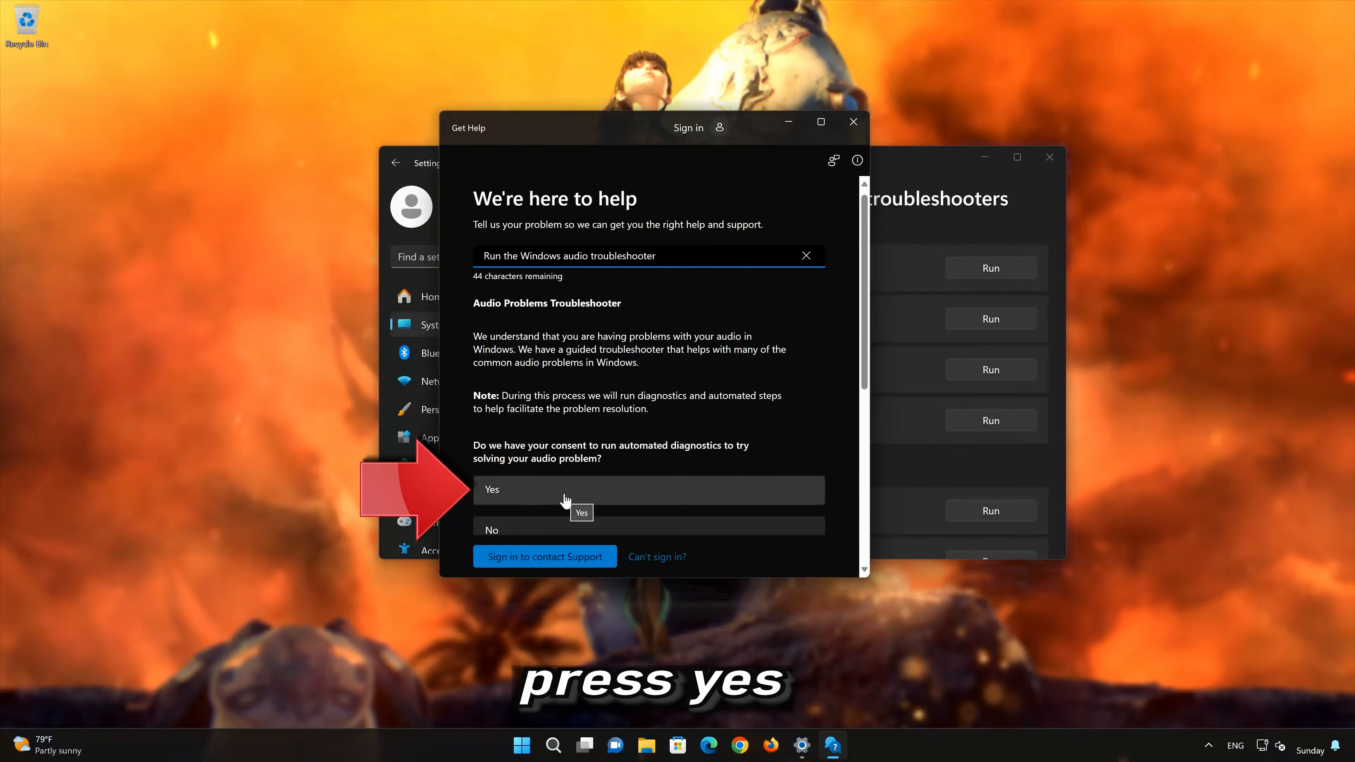
{"action": "left_click", "coordinate": [566, 500]}
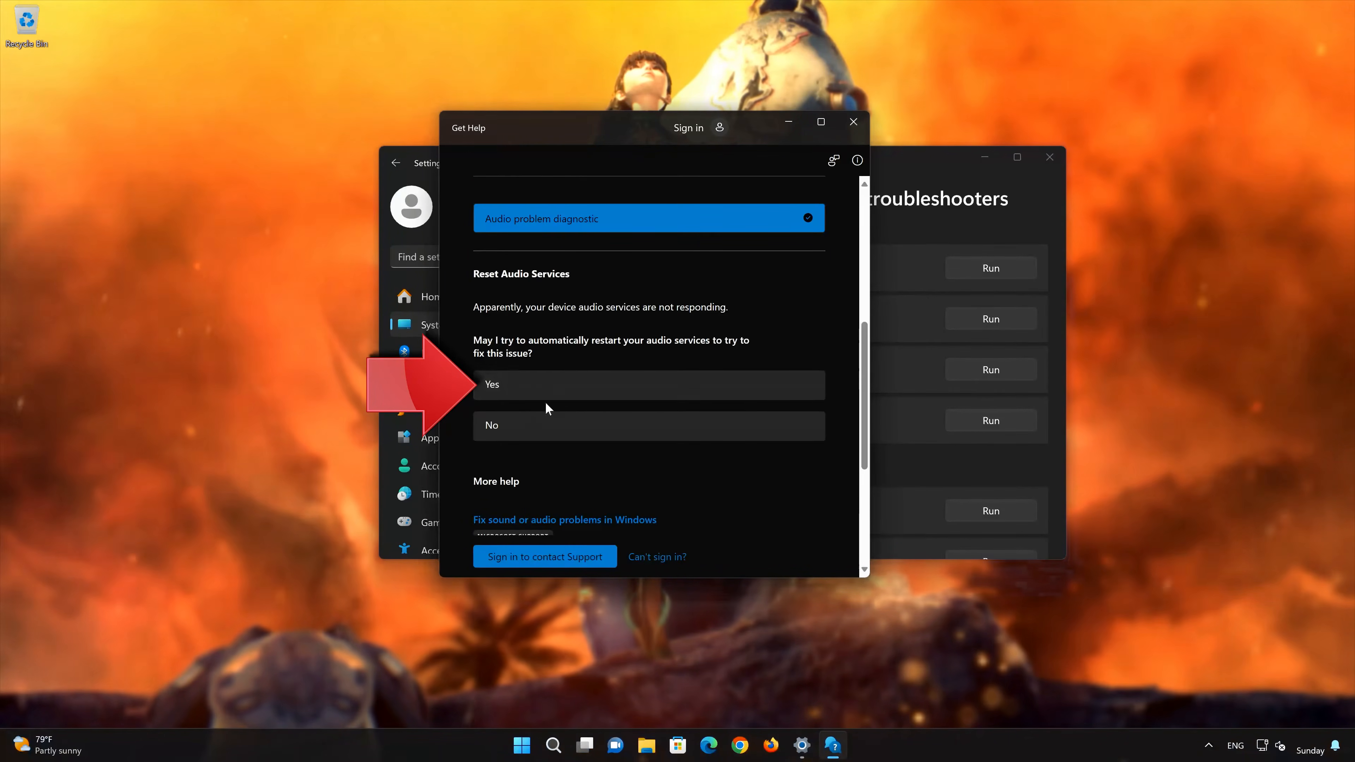
{"action": "left_click", "coordinate": [583, 392]}
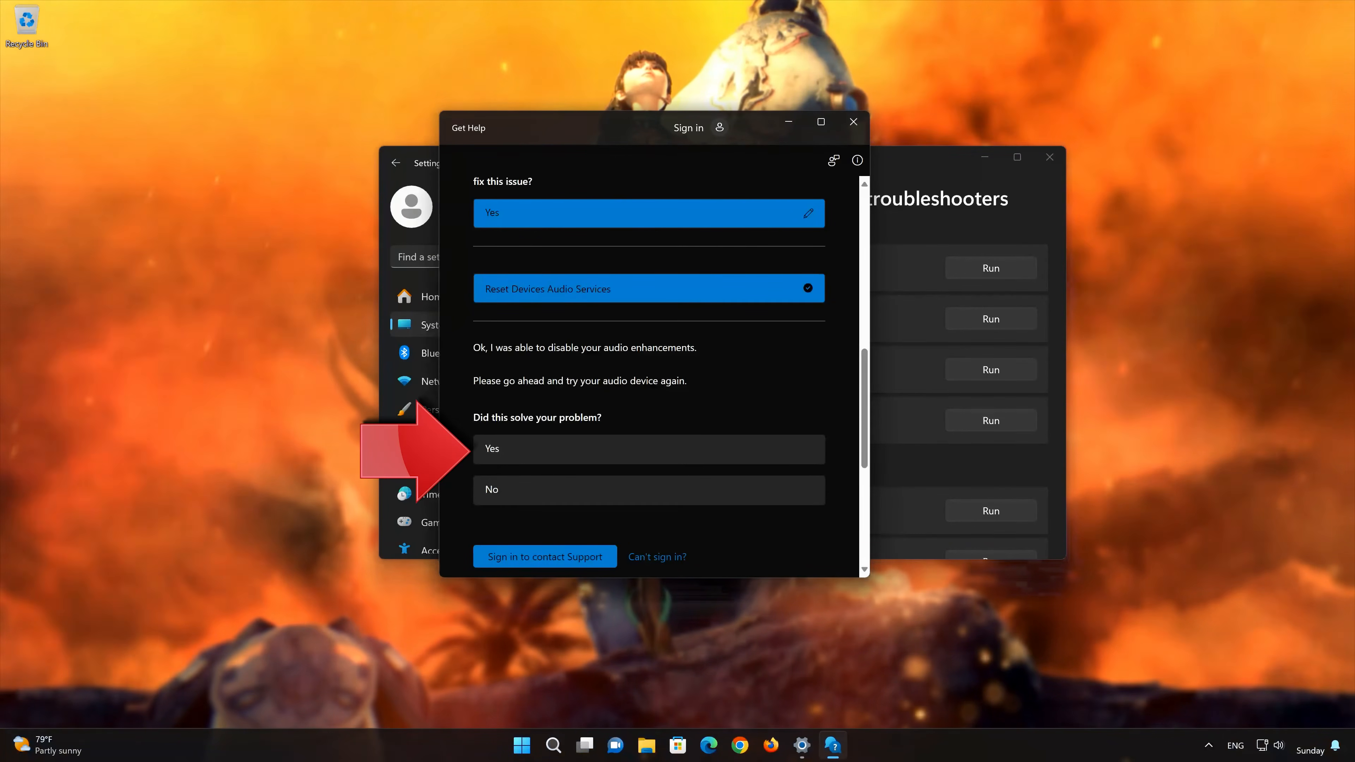
{"action": "left_click", "coordinate": [583, 453]}
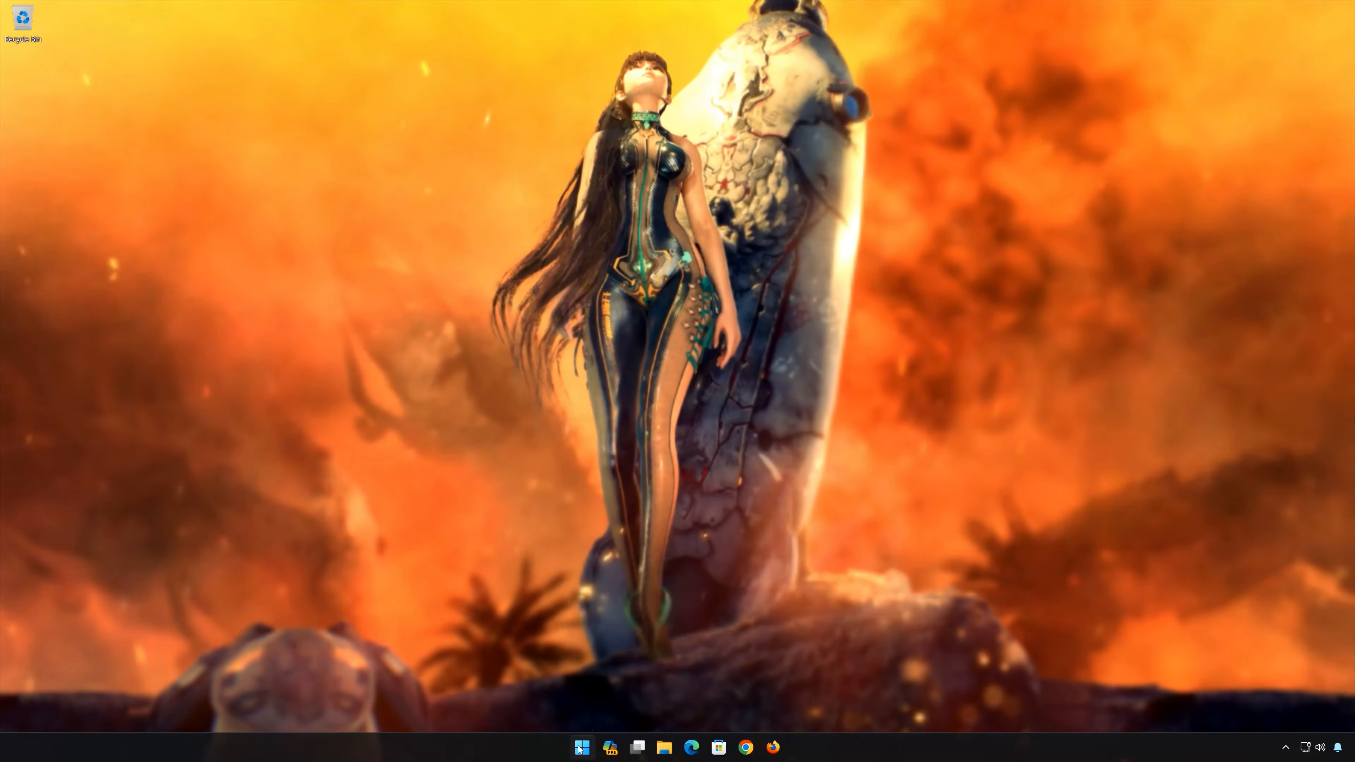
Step: Find Control Panel by searching for "control panel", open its Sound settings under Hardware and Sound, and close the Control Panel window
{"action": "left_click", "coordinate": [582, 747]}
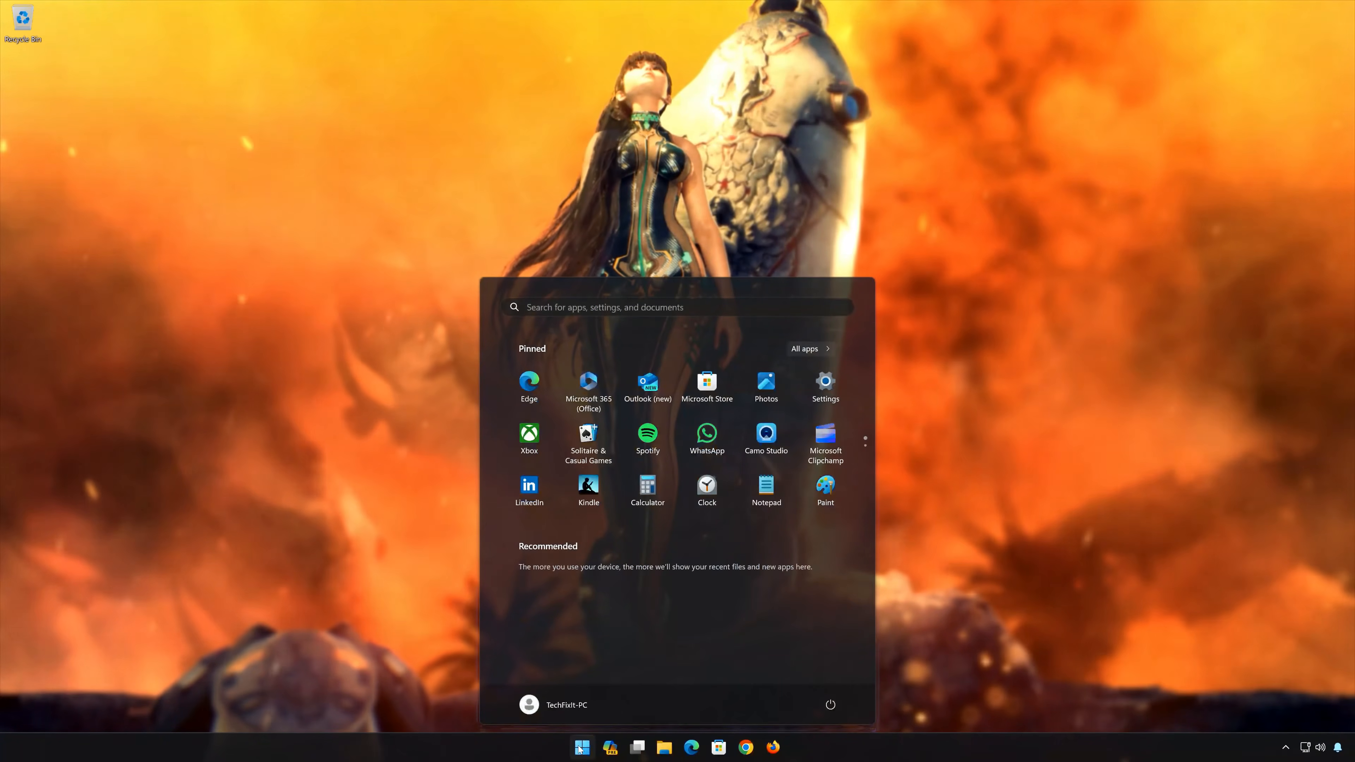
{"action": "type", "text": "con"}
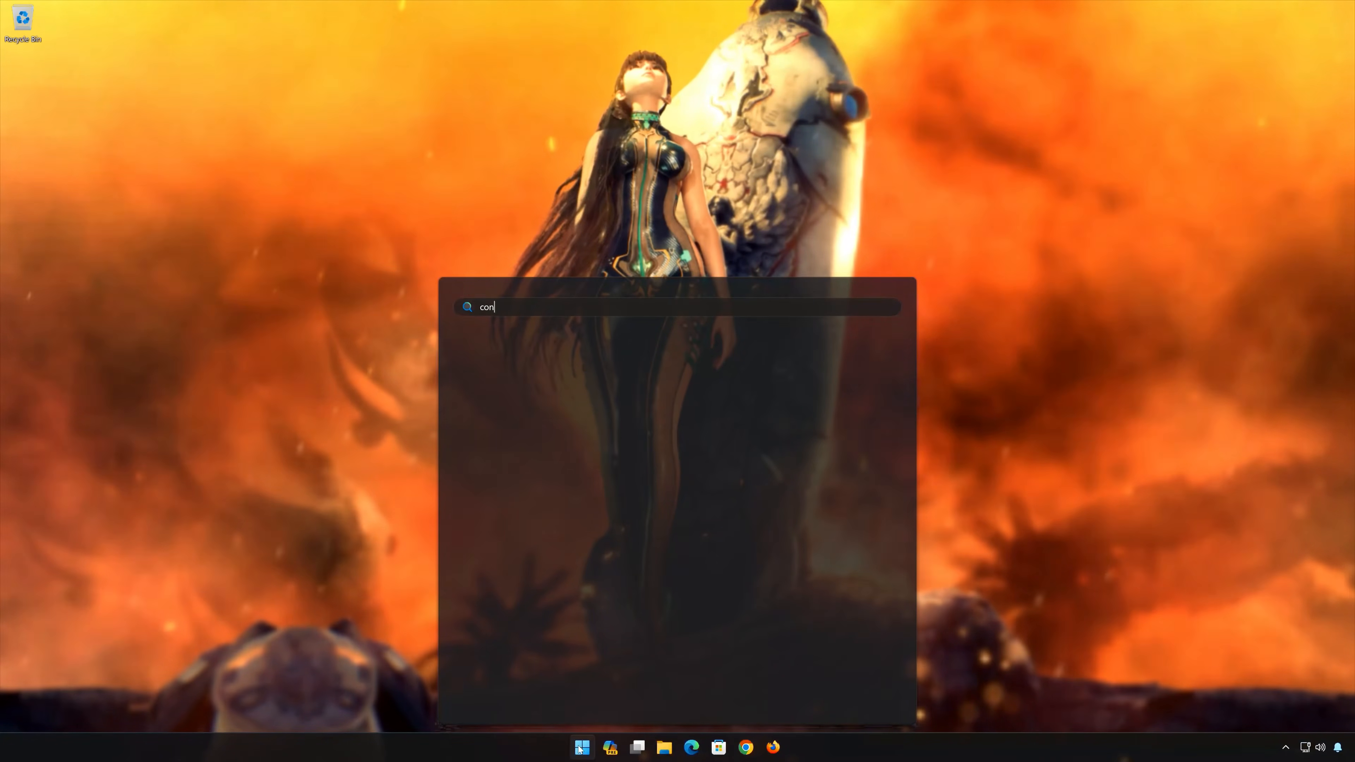
{"action": "type", "text": "trol panel"}
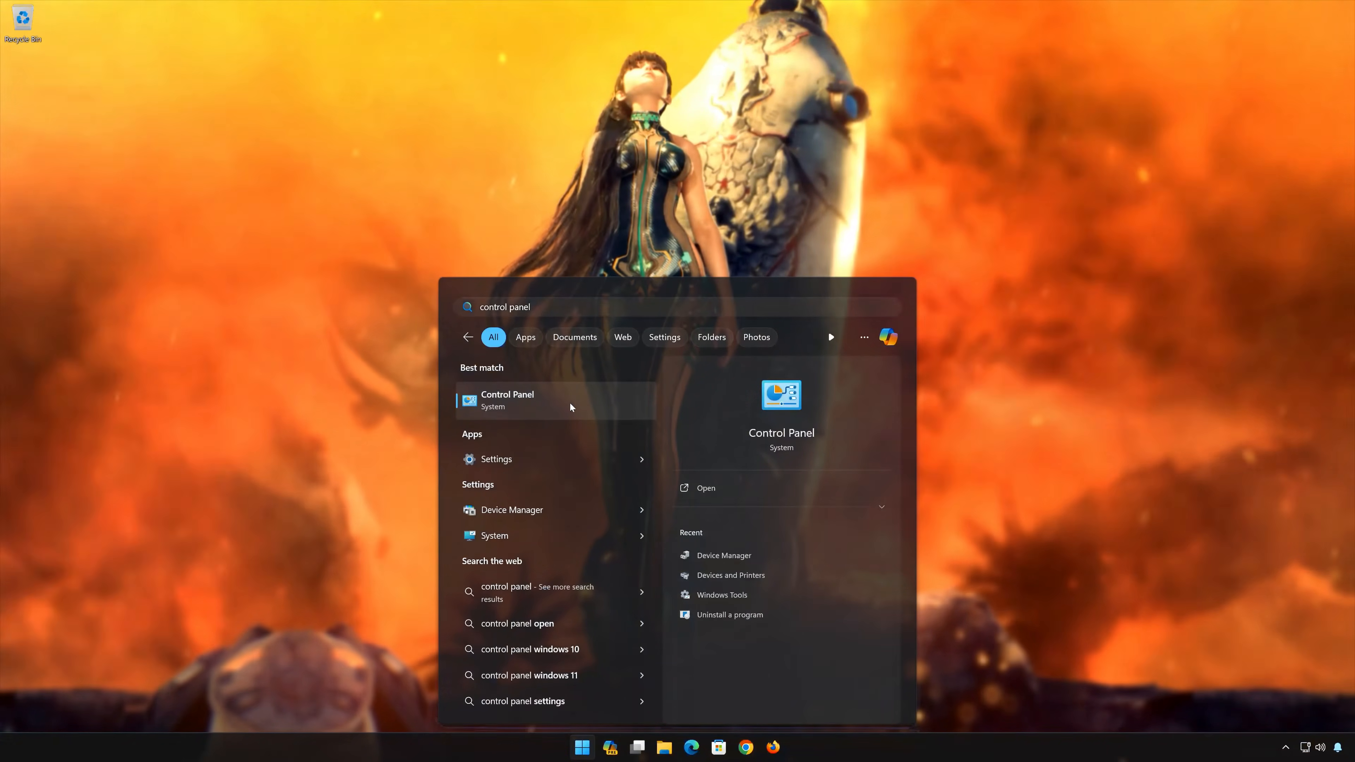
{"action": "left_click", "coordinate": [570, 403]}
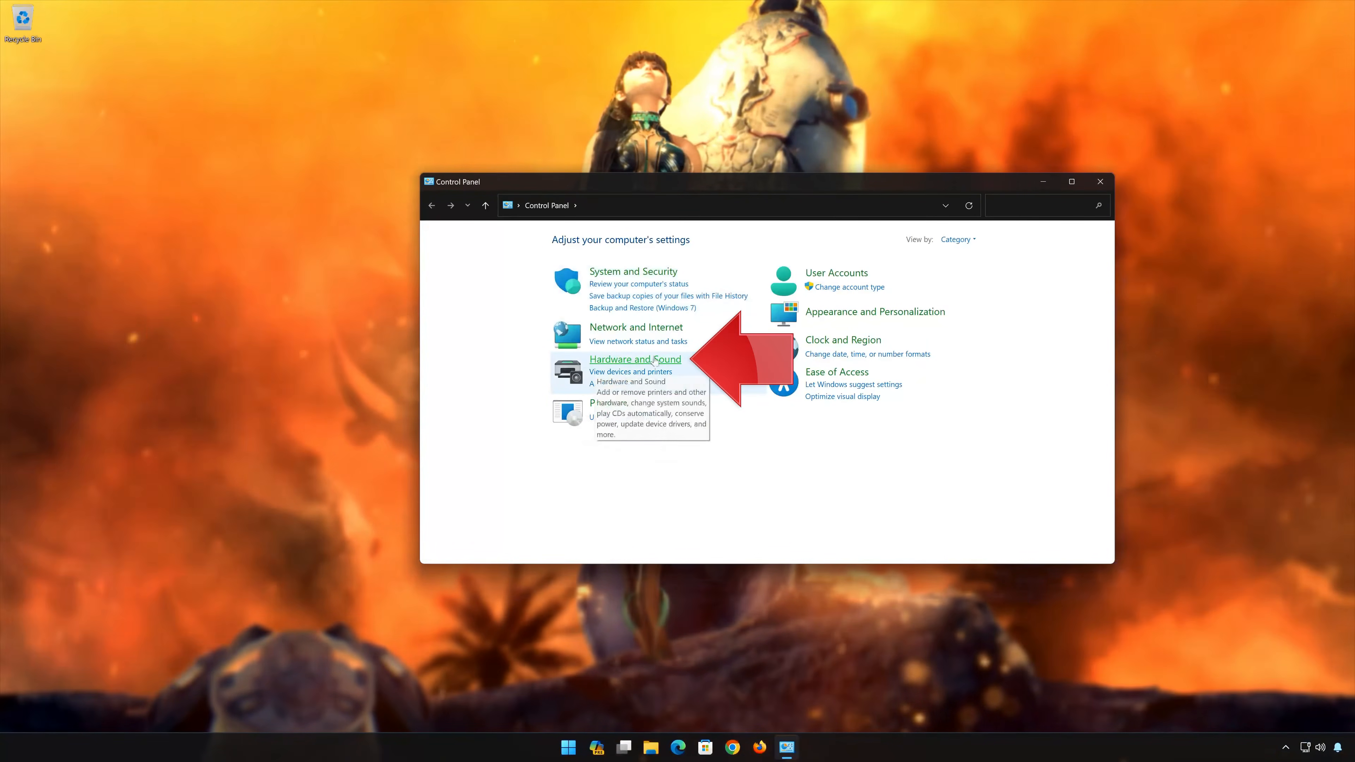
{"action": "left_click", "coordinate": [641, 361]}
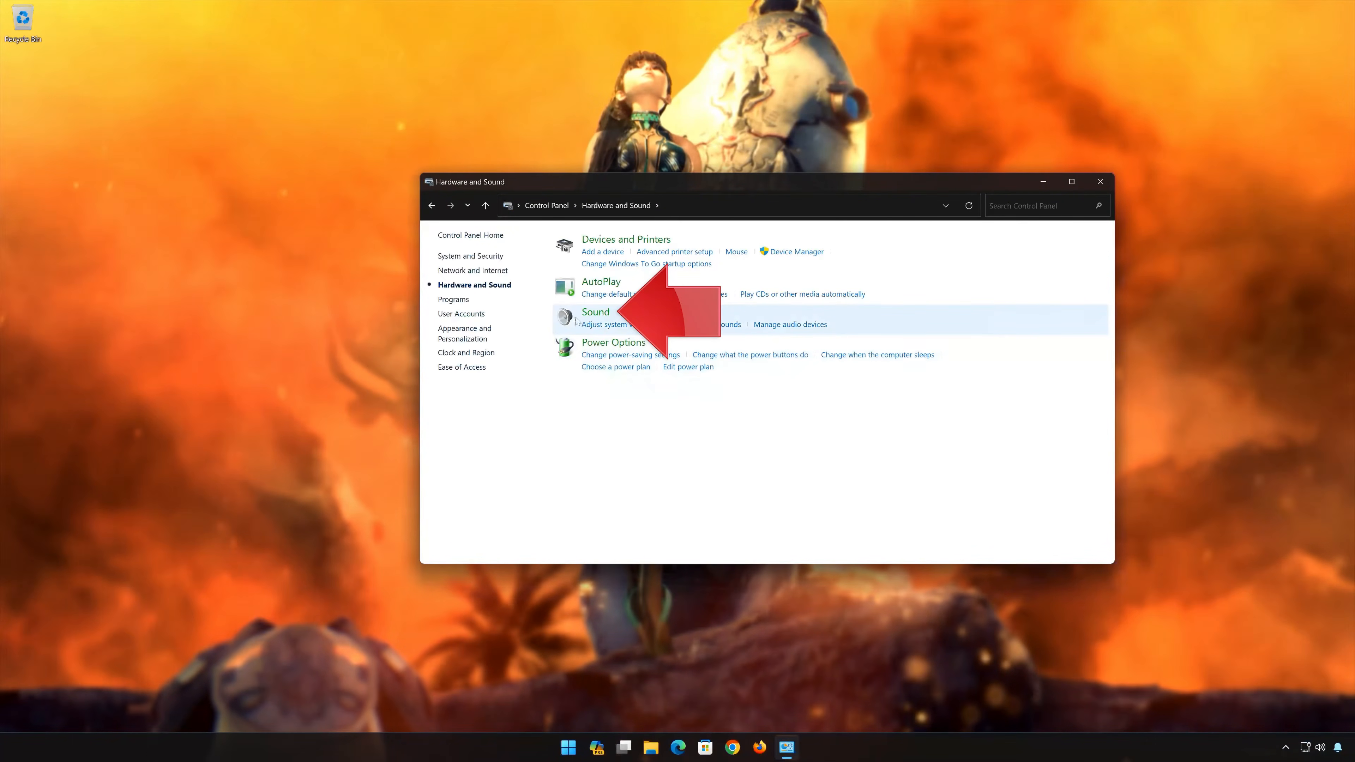
{"action": "left_click", "coordinate": [592, 312]}
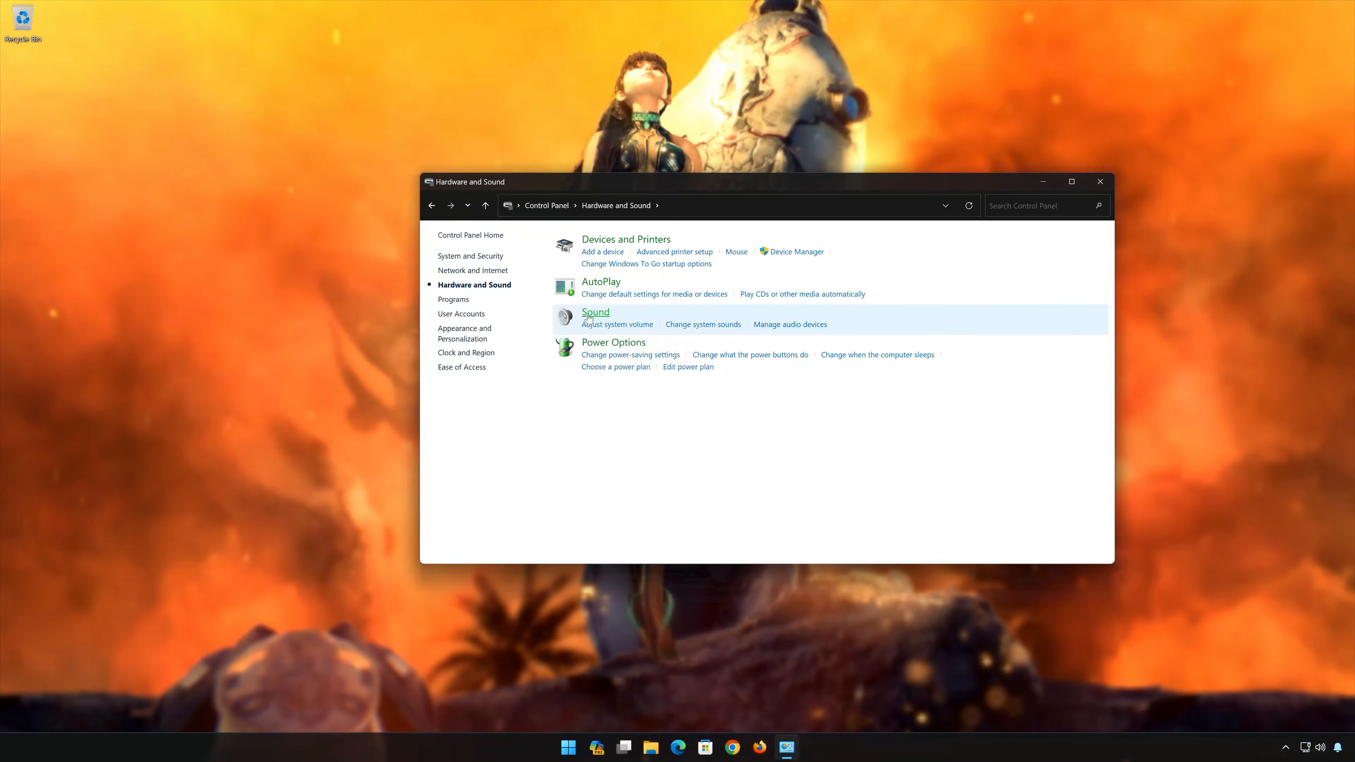
{"action": "left_click", "coordinate": [1099, 183]}
Step: Set the default format of the Speakers playback device to 16 bit, 44100 Hz (CD Quality) and apply it
{"action": "left_click", "coordinate": [734, 256]}
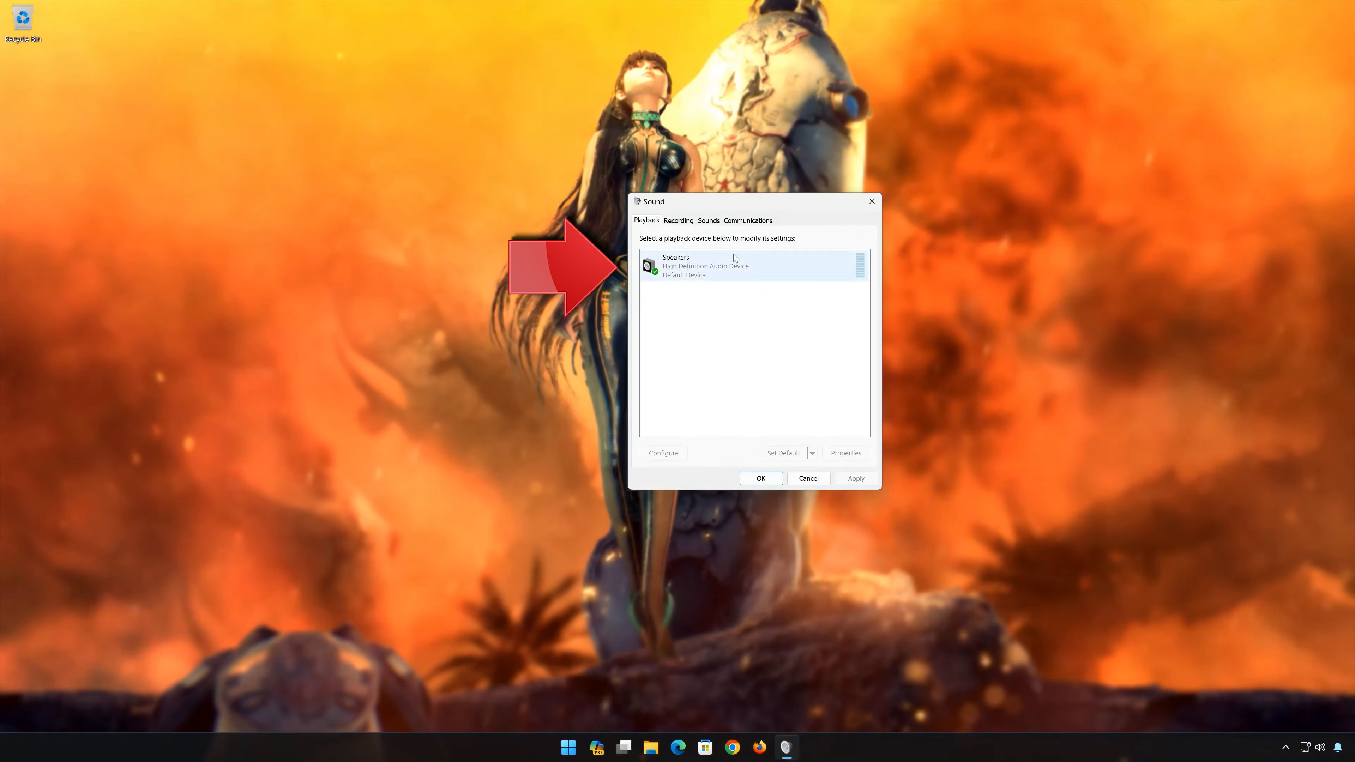
{"action": "right_click", "coordinate": [714, 266]}
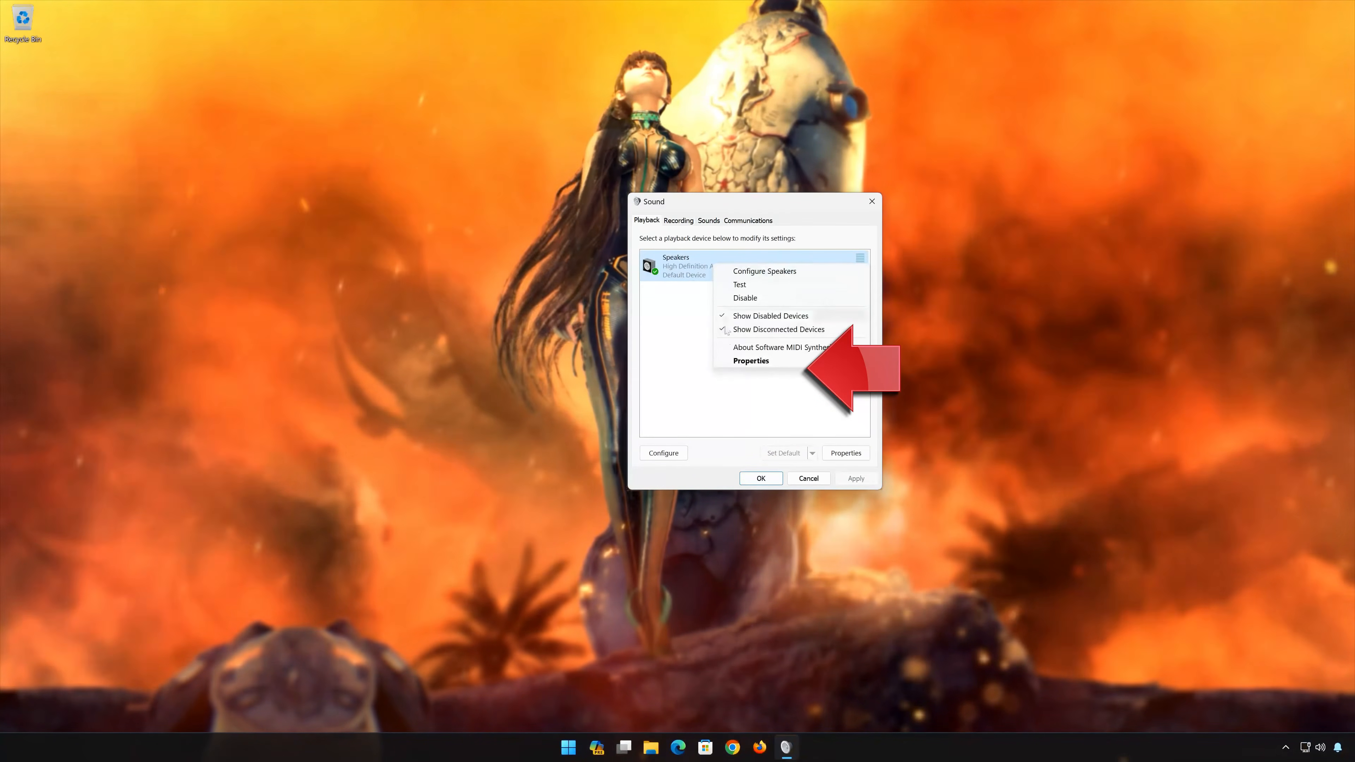
{"action": "left_click", "coordinate": [750, 361]}
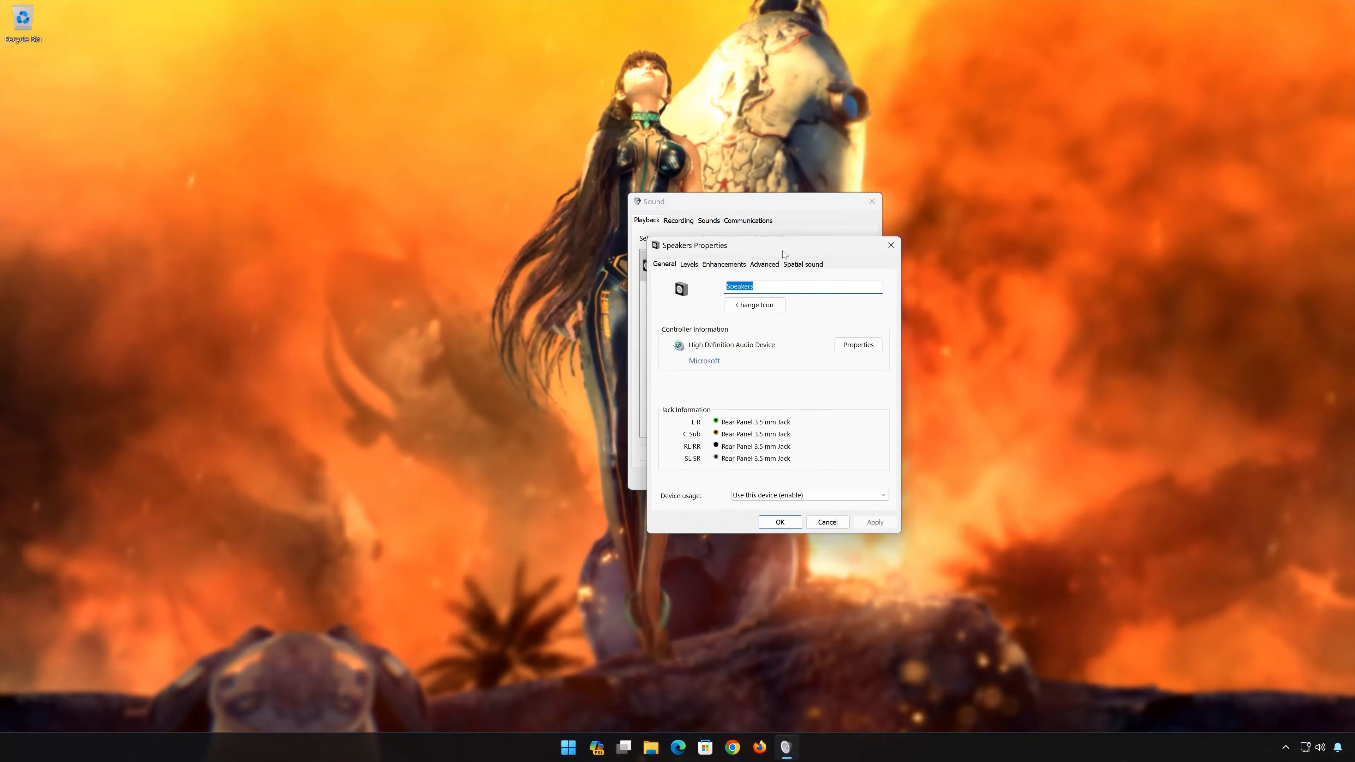
{"action": "left_click", "coordinate": [771, 270]}
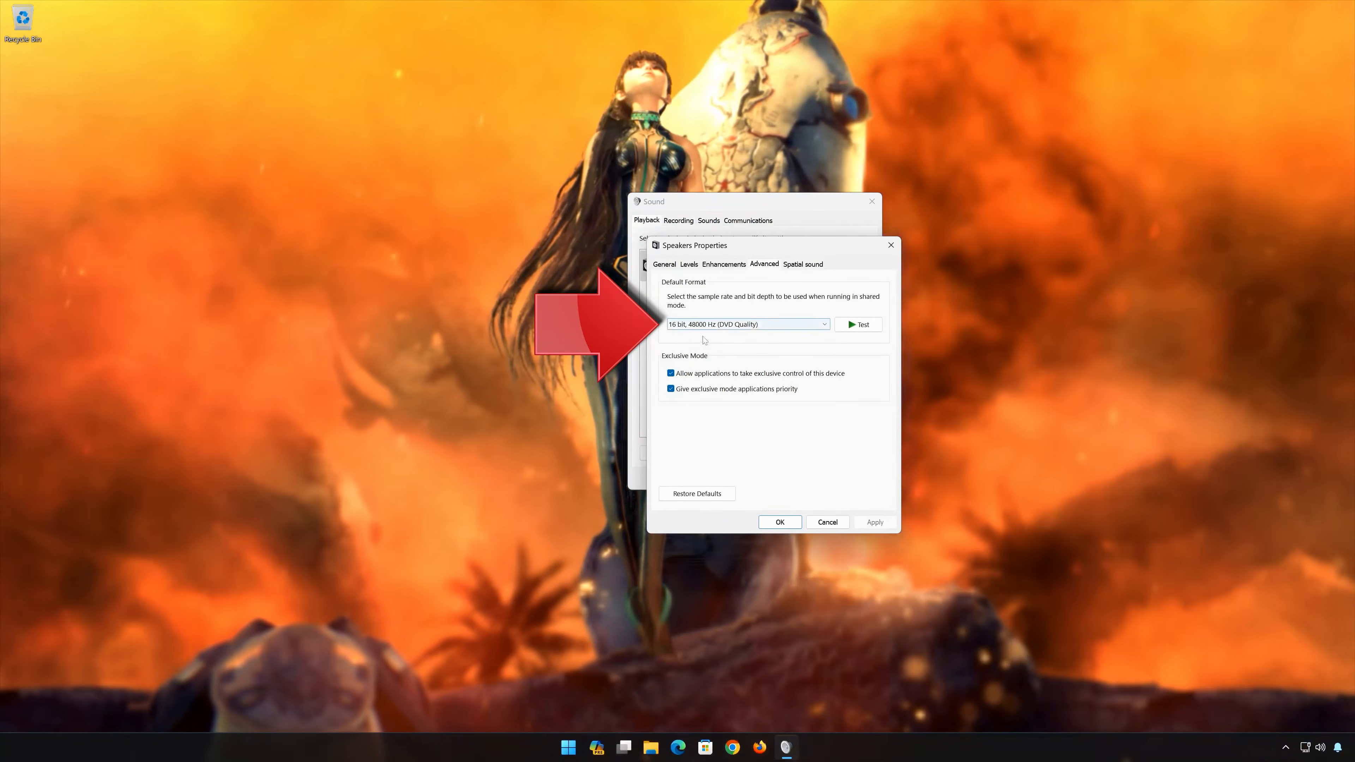
{"action": "left_click", "coordinate": [728, 324]}
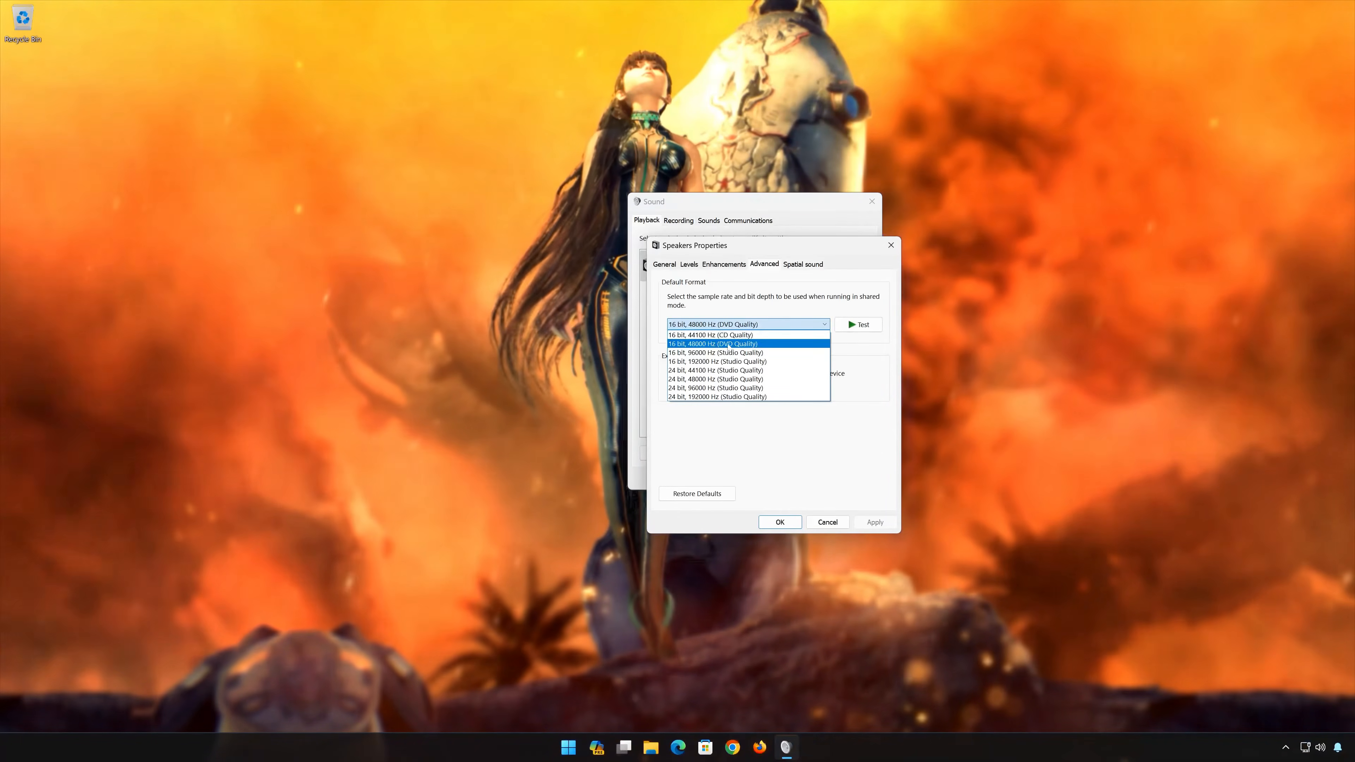
{"action": "left_click", "coordinate": [749, 335]}
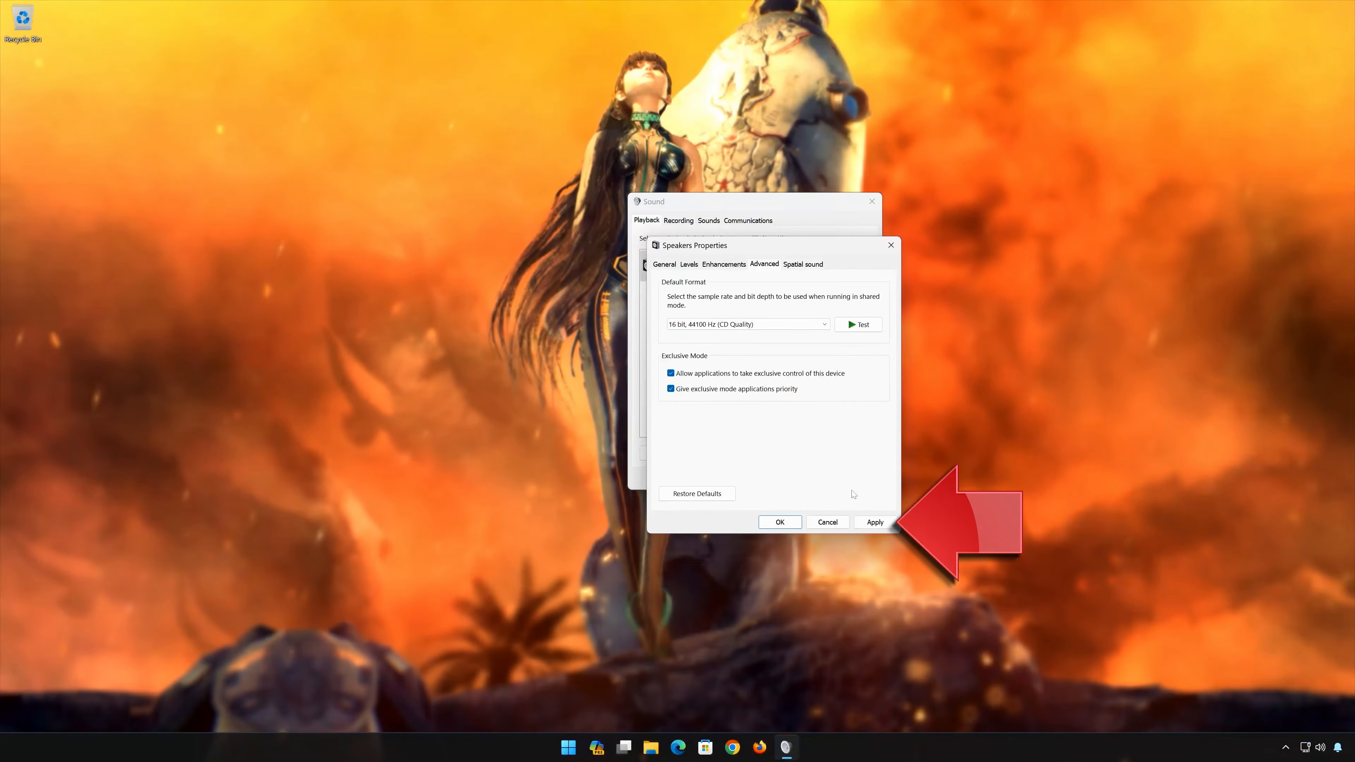
{"action": "left_click", "coordinate": [870, 522]}
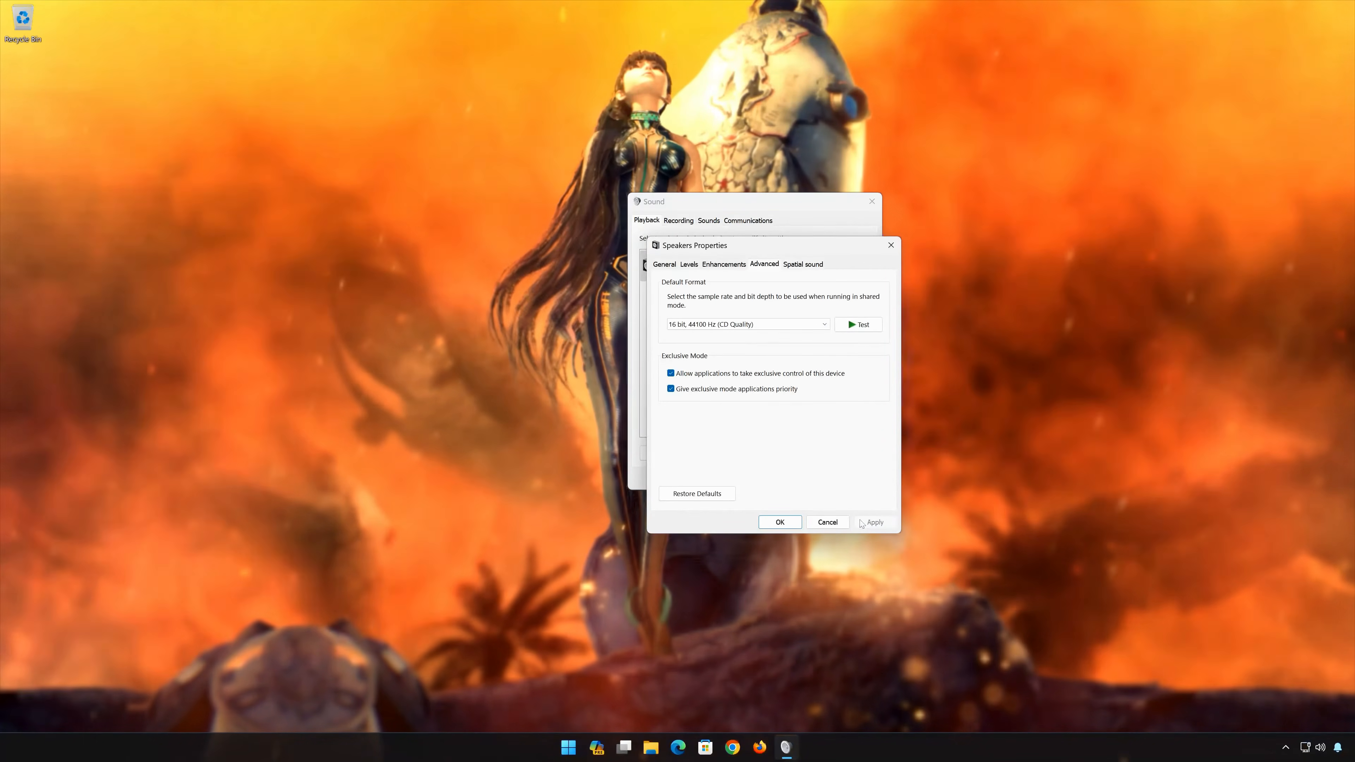
Step: Confirm and close the Speakers properties and Sound dialogs, and open Device Manager by searching for "device manager"
{"action": "left_click", "coordinate": [781, 522]}
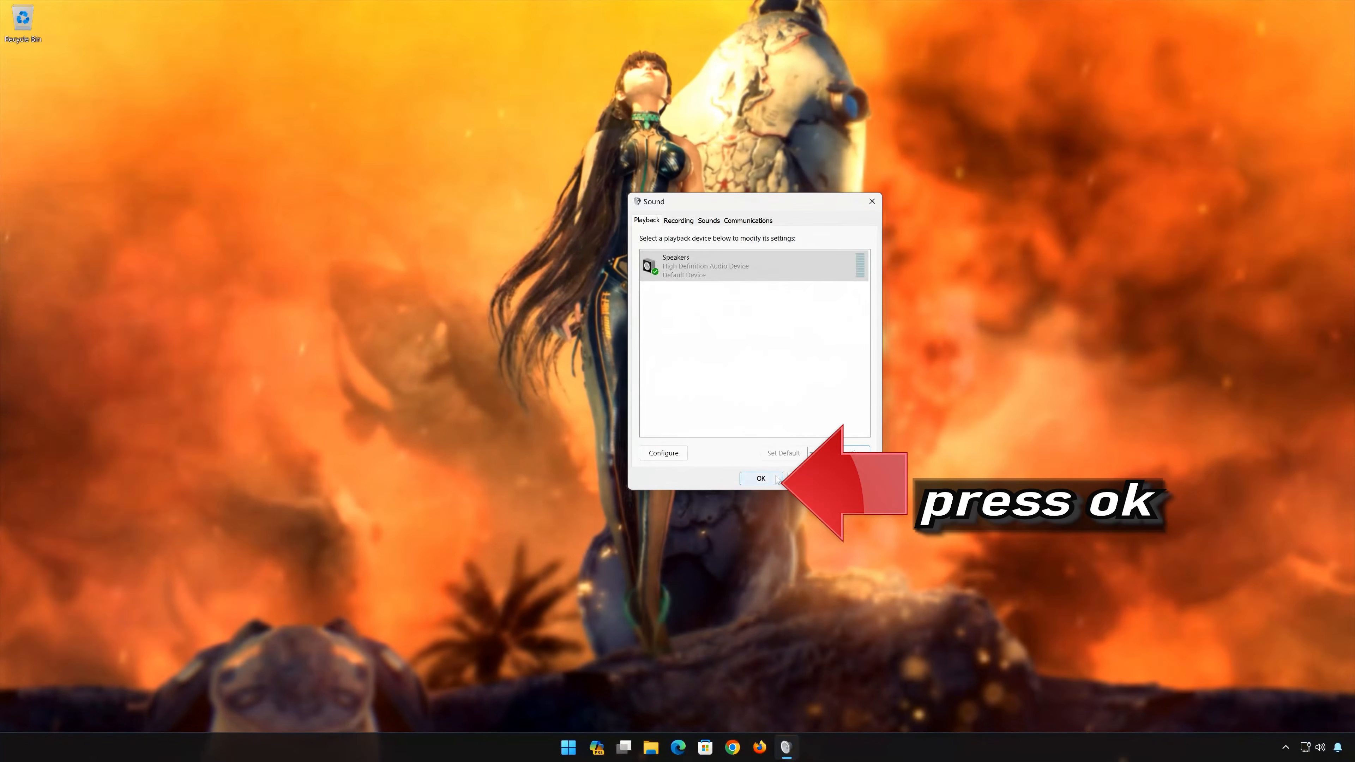
{"action": "left_click", "coordinate": [761, 478]}
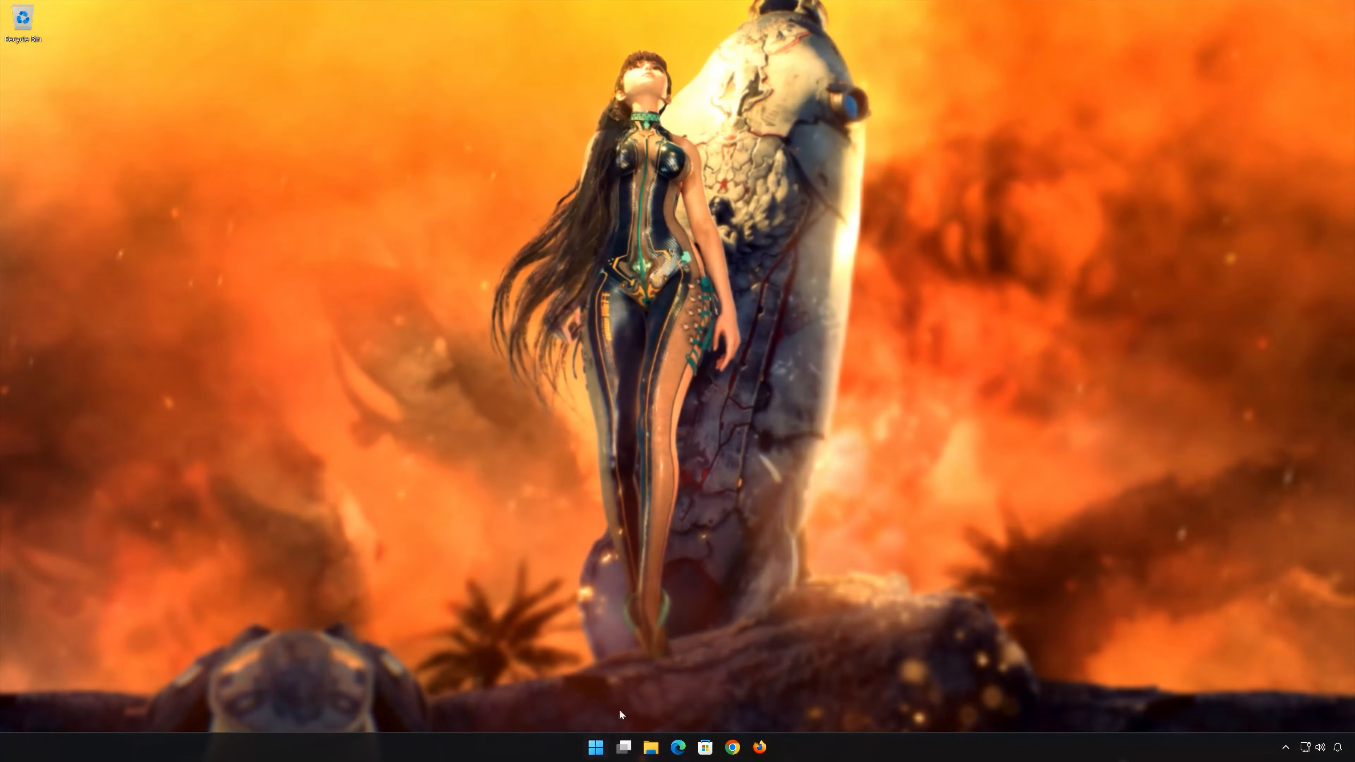
{"action": "left_click", "coordinate": [605, 747]}
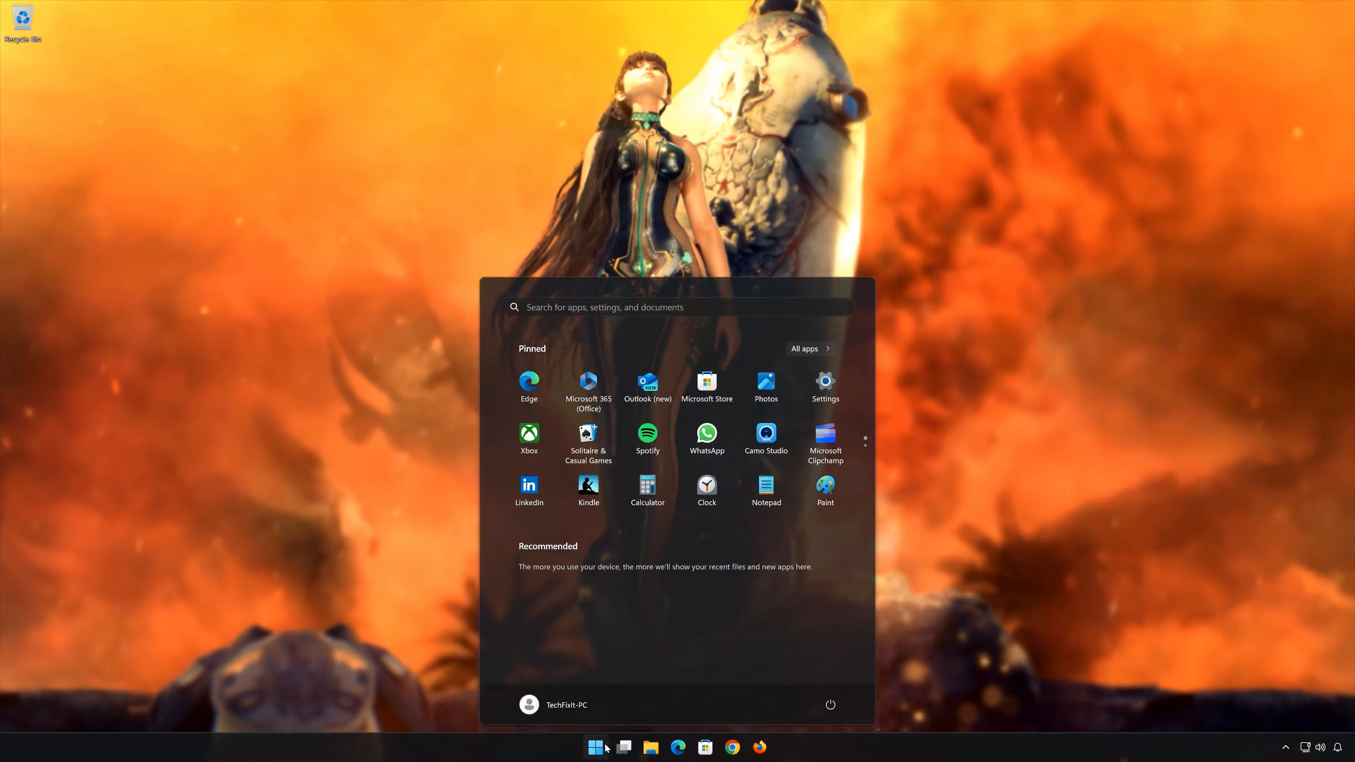
{"action": "type", "text": "devic"}
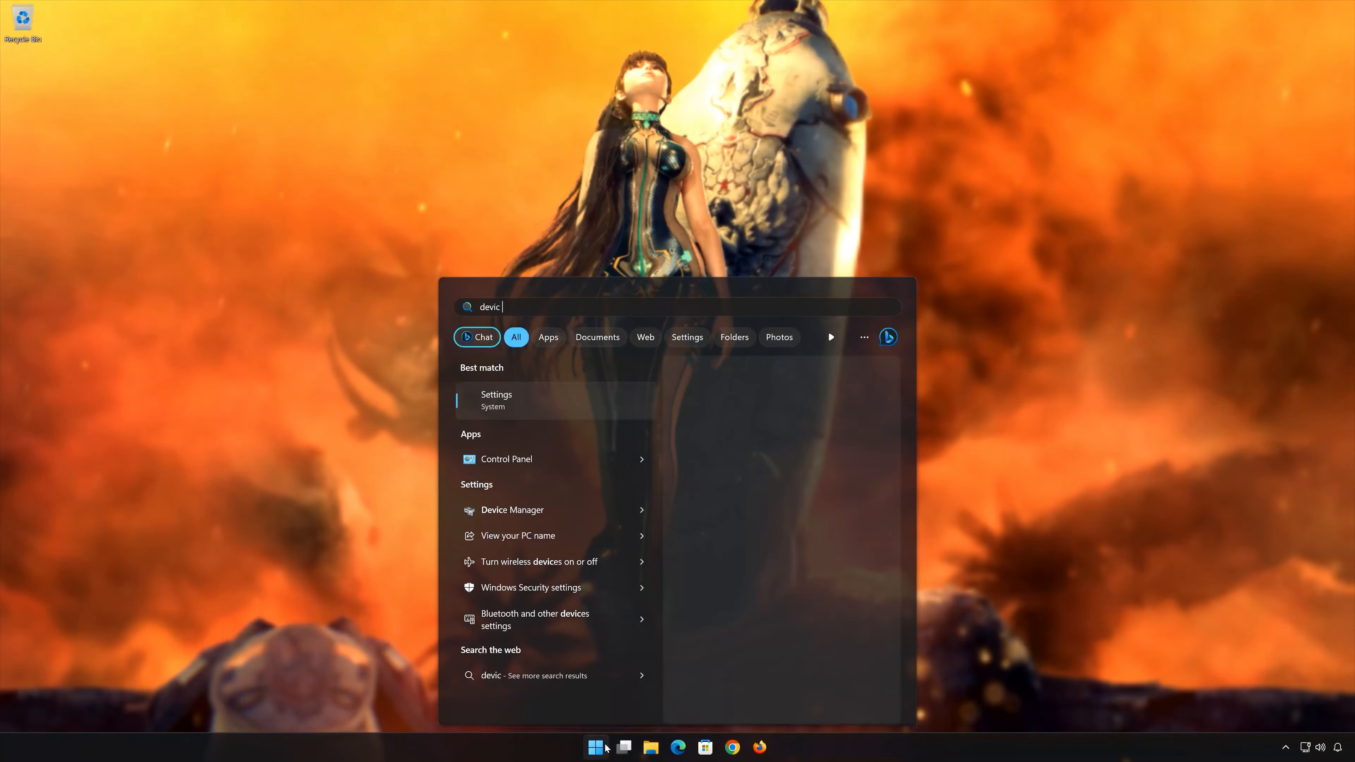
{"action": "type", "text": "e manager"}
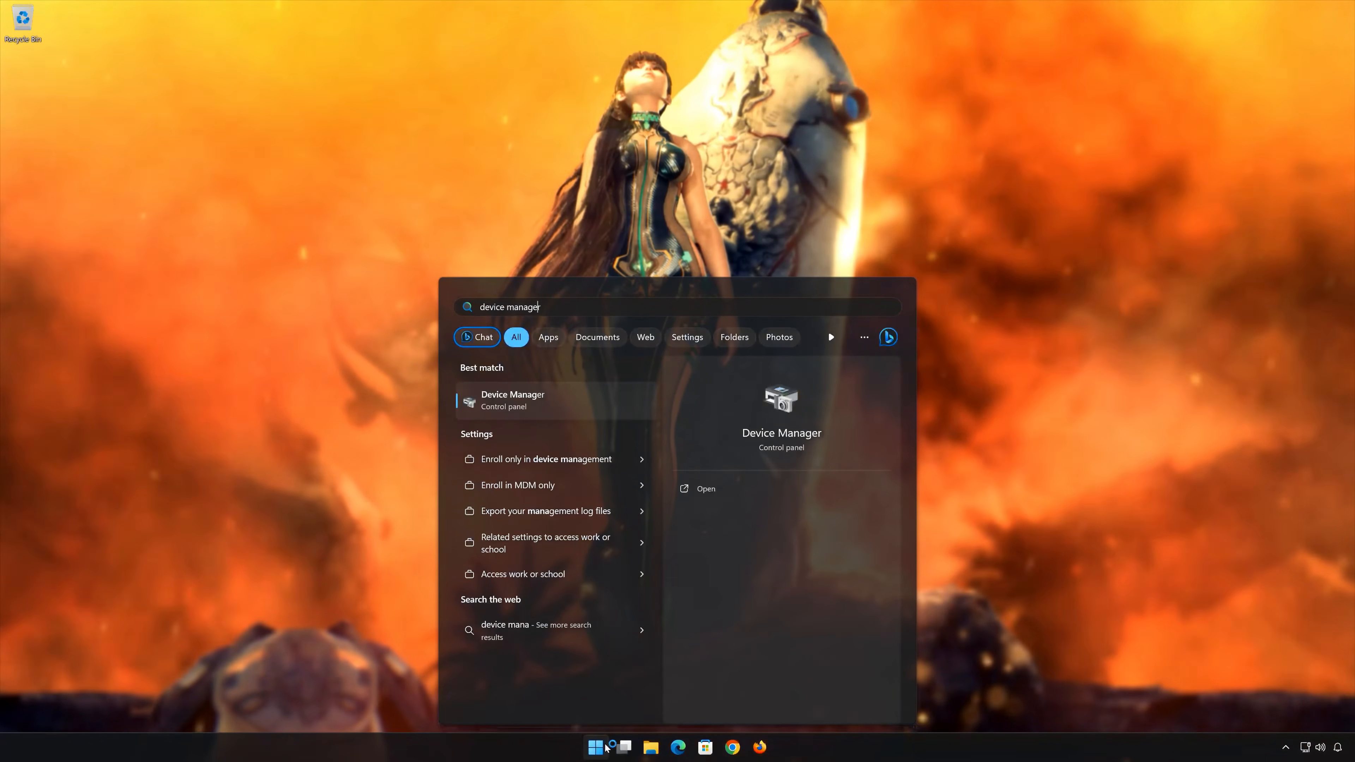
{"action": "left_click", "coordinate": [474, 412]}
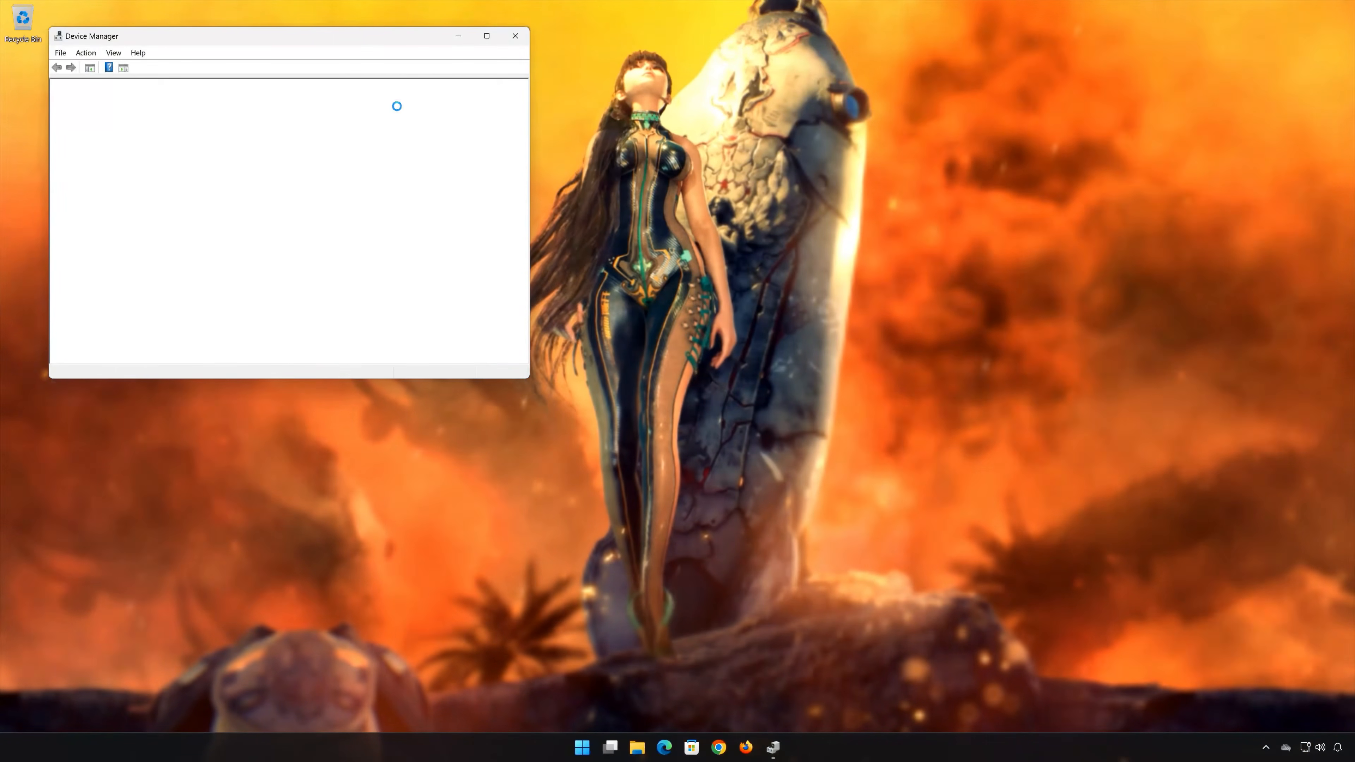
{"action": "left_click_drag", "start_coordinate": [391, 39], "coordinate": [832, 162]}
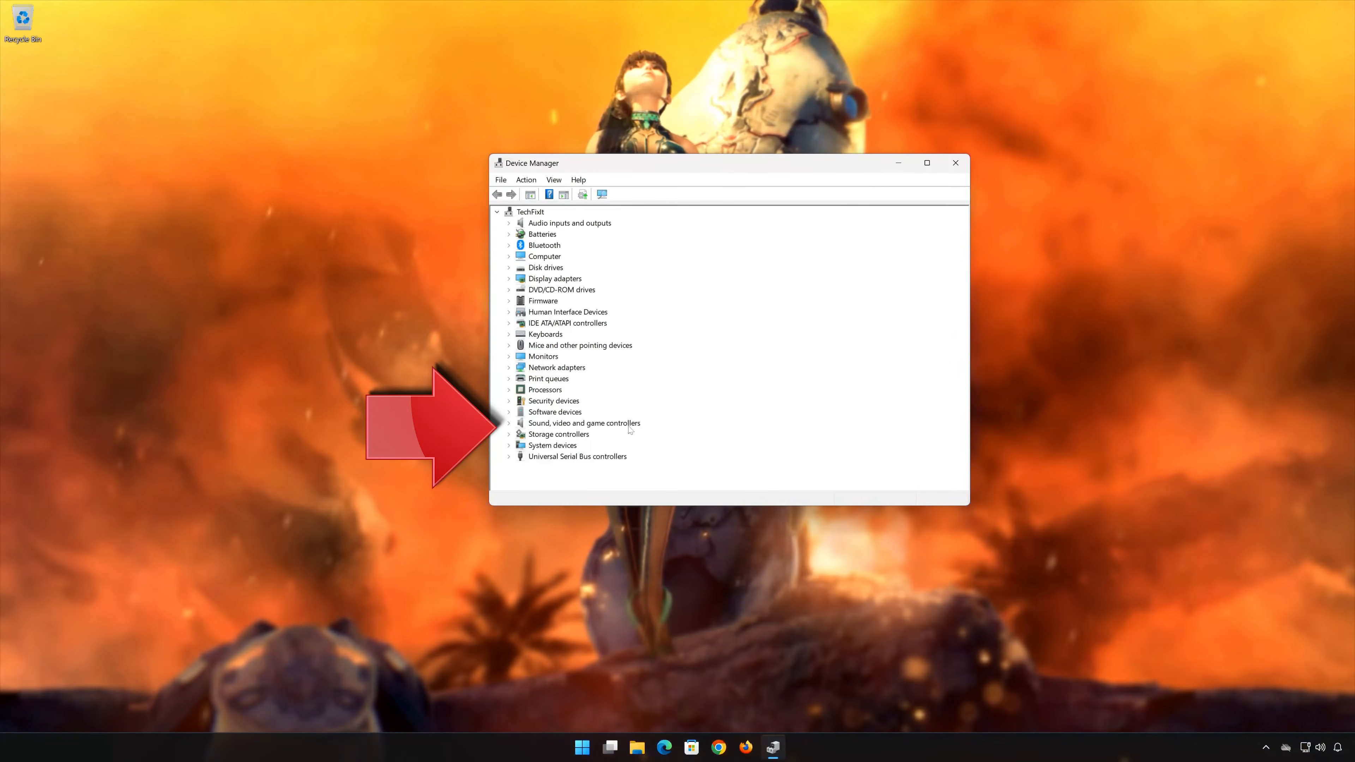
Step: Open the driver properties of High Definition Audio Device under Sound, video and game controllers
{"action": "left_click", "coordinate": [510, 424]}
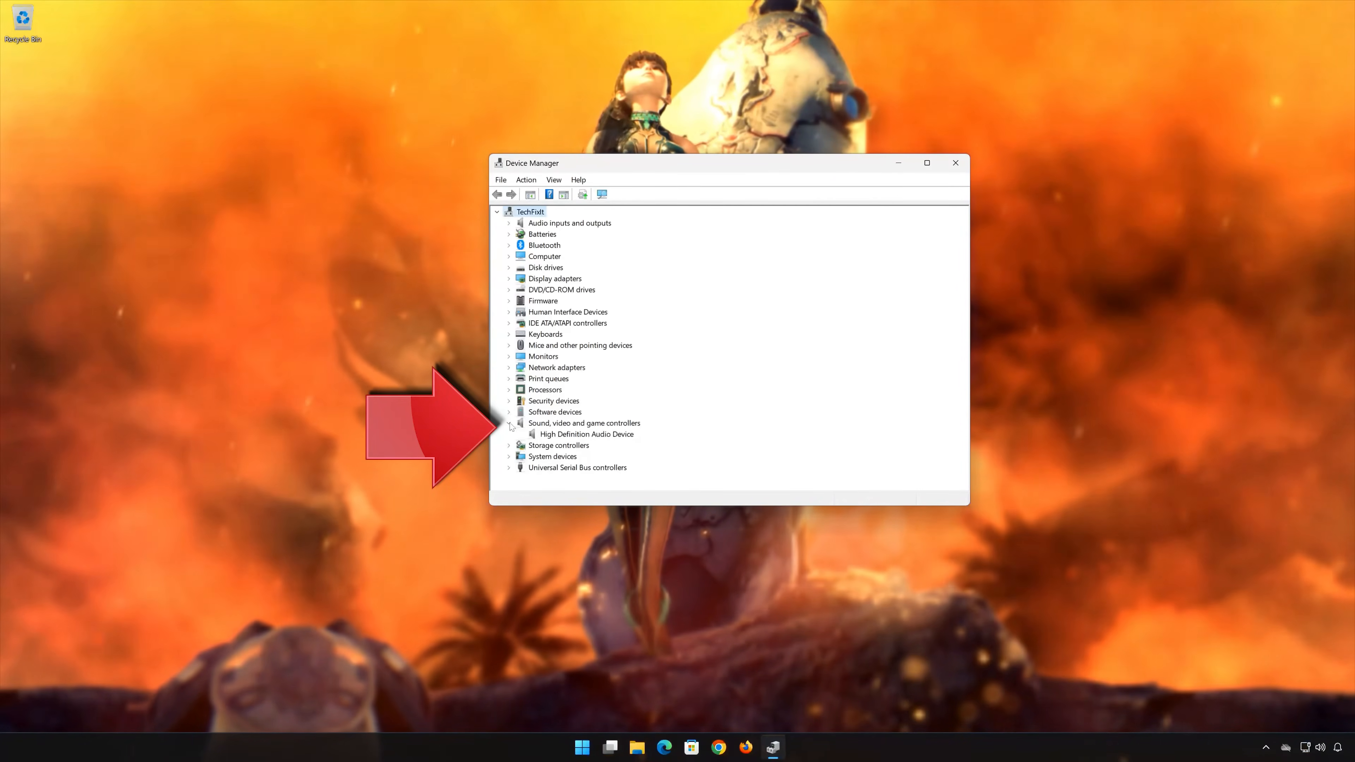
{"action": "left_click", "coordinate": [545, 434]}
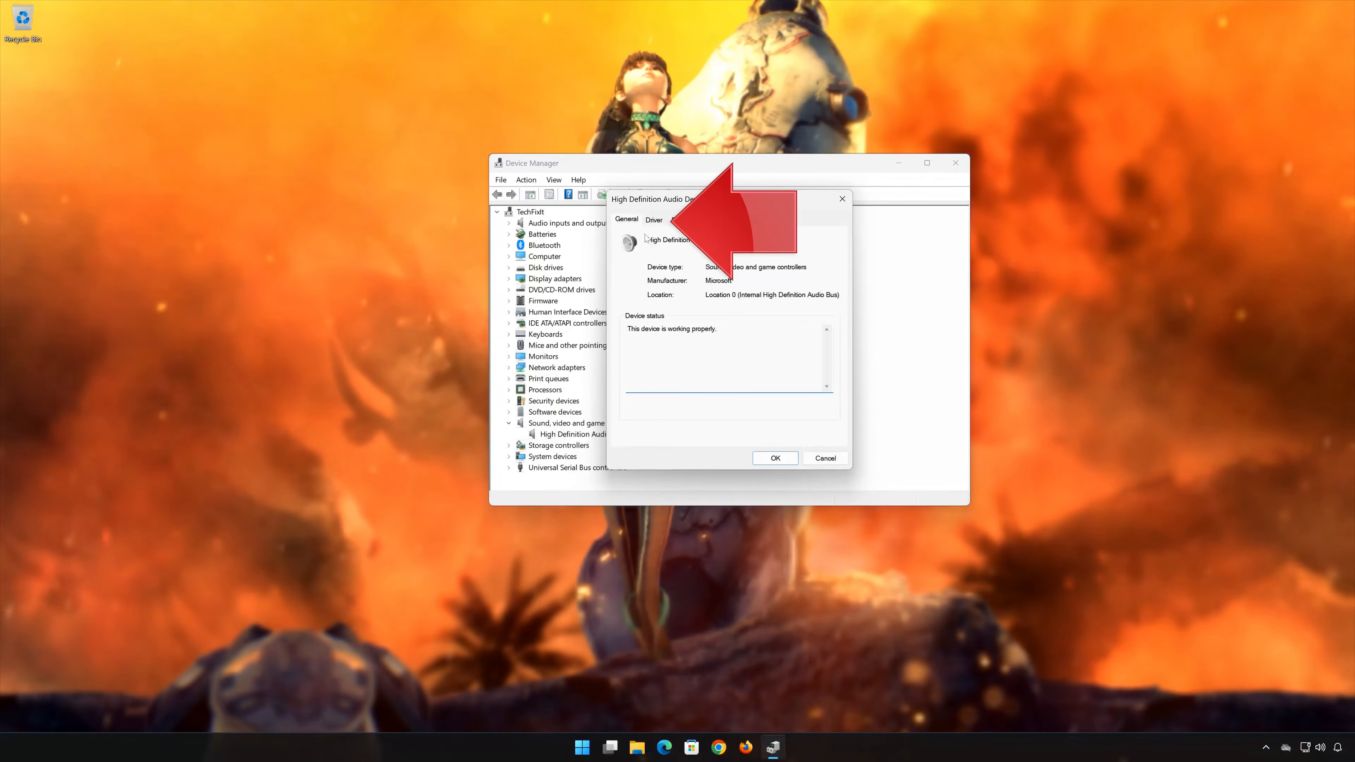
{"action": "left_click", "coordinate": [652, 220]}
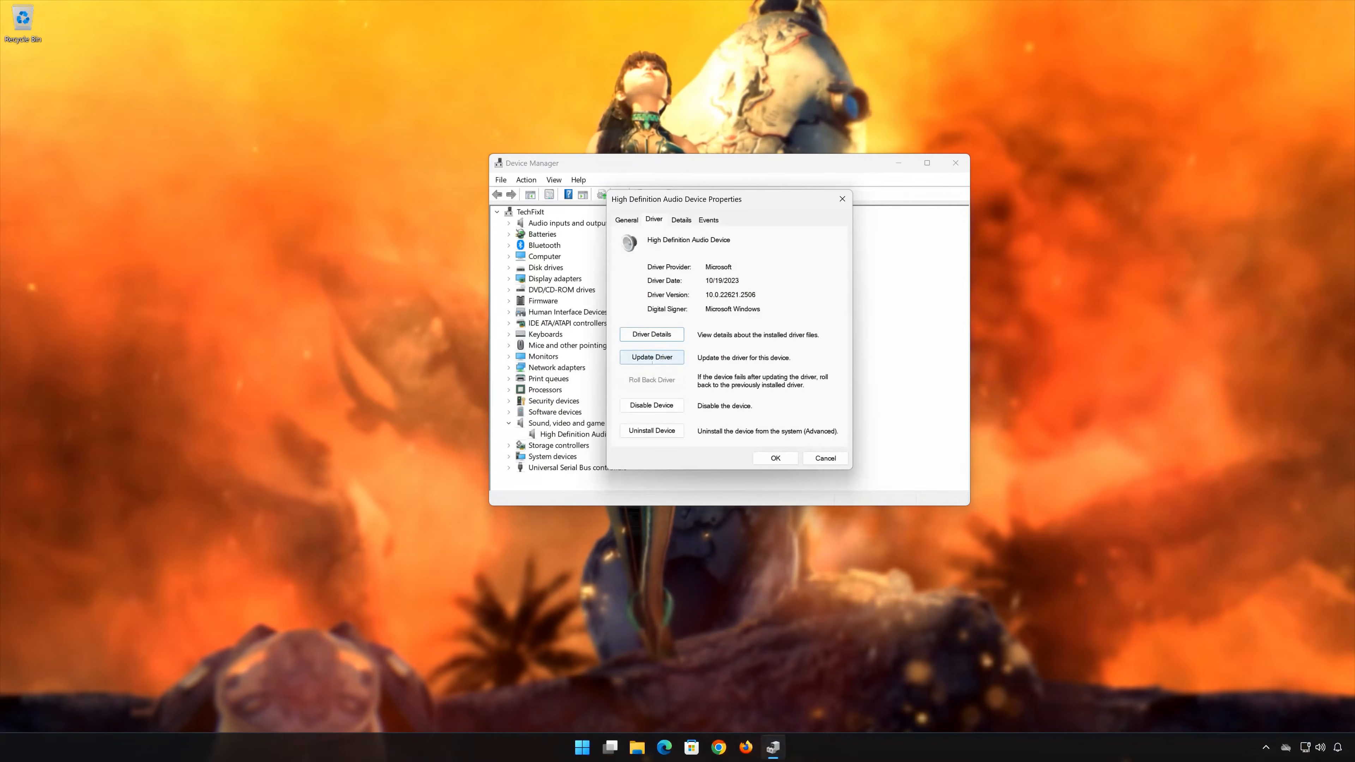
Step: Update the driver manually by picking High Definition Audio Device from the available drivers on the computer, accepting the compatibility warning
{"action": "left_click", "coordinate": [656, 365]}
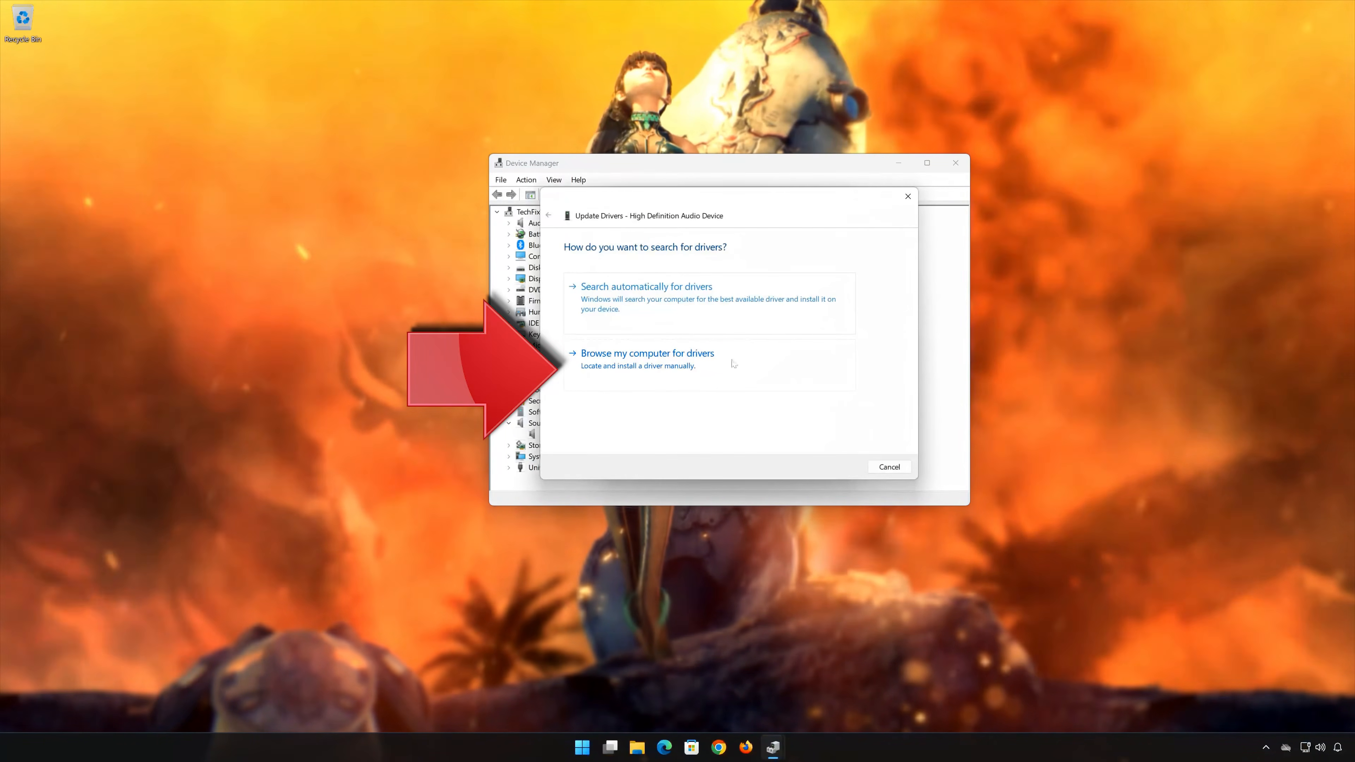
{"action": "left_click", "coordinate": [645, 369]}
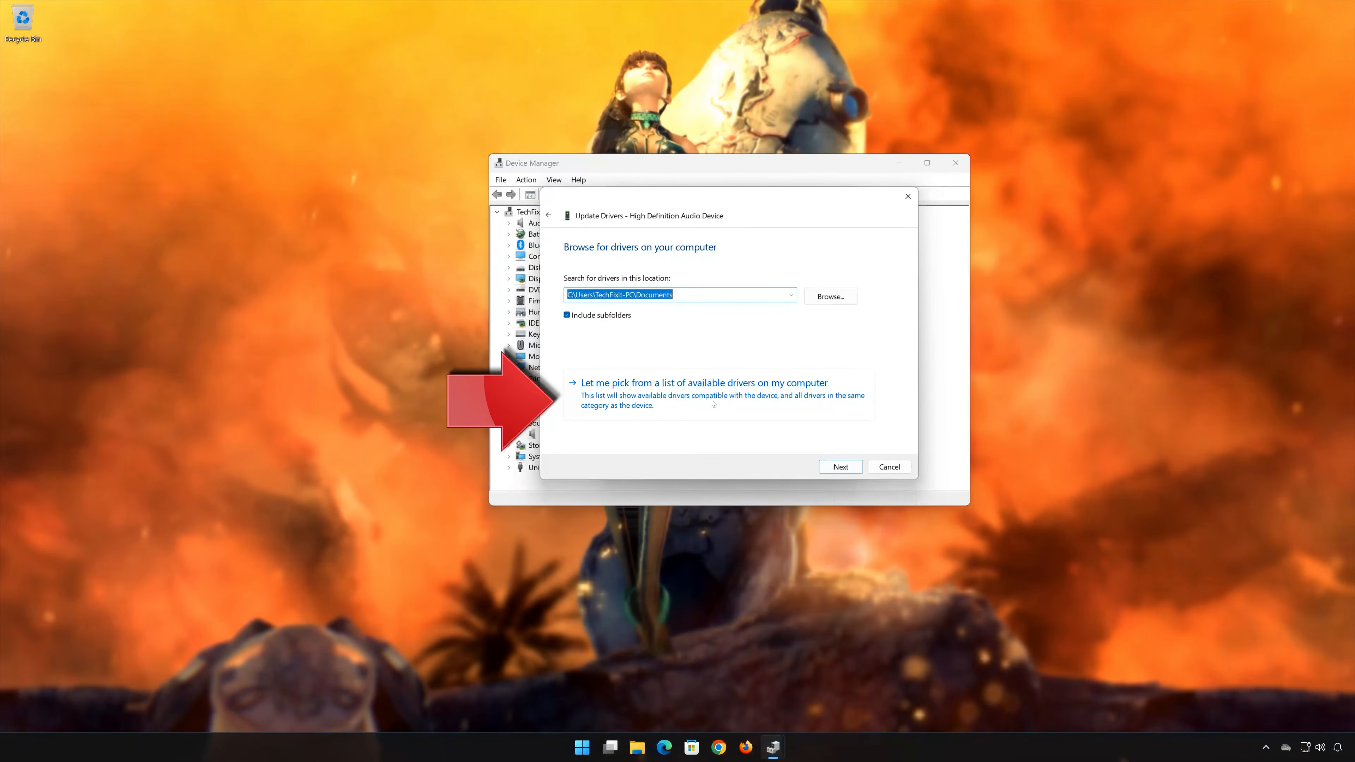
{"action": "left_click", "coordinate": [679, 405]}
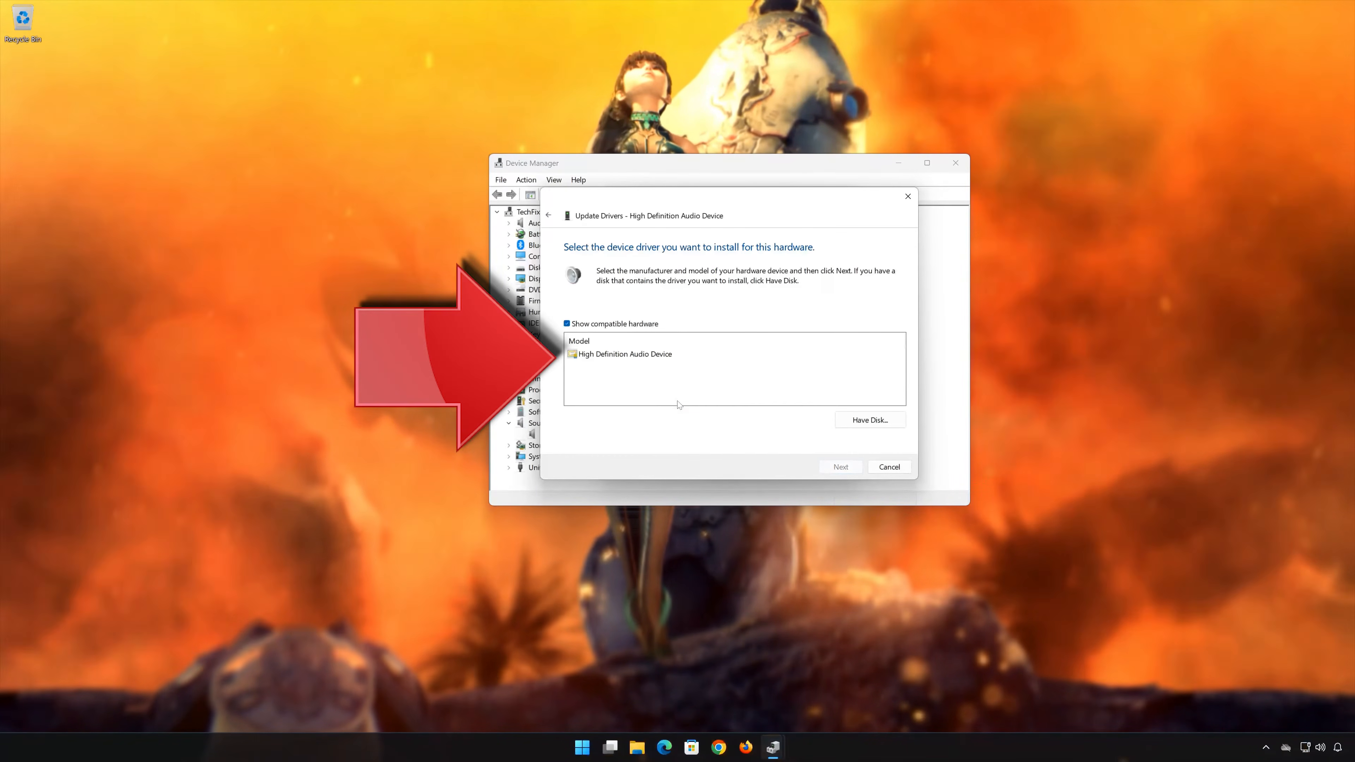
{"action": "left_click", "coordinate": [635, 355]}
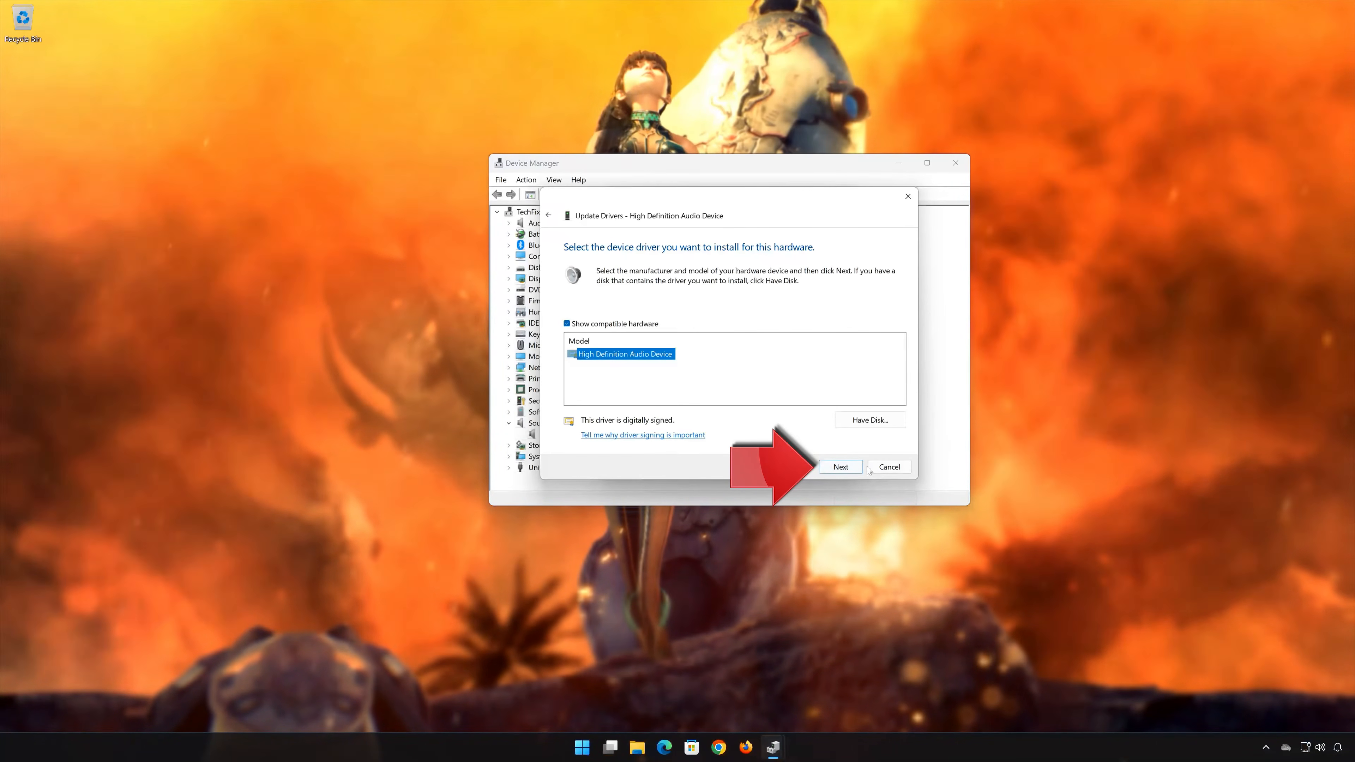
{"action": "left_click", "coordinate": [841, 468]}
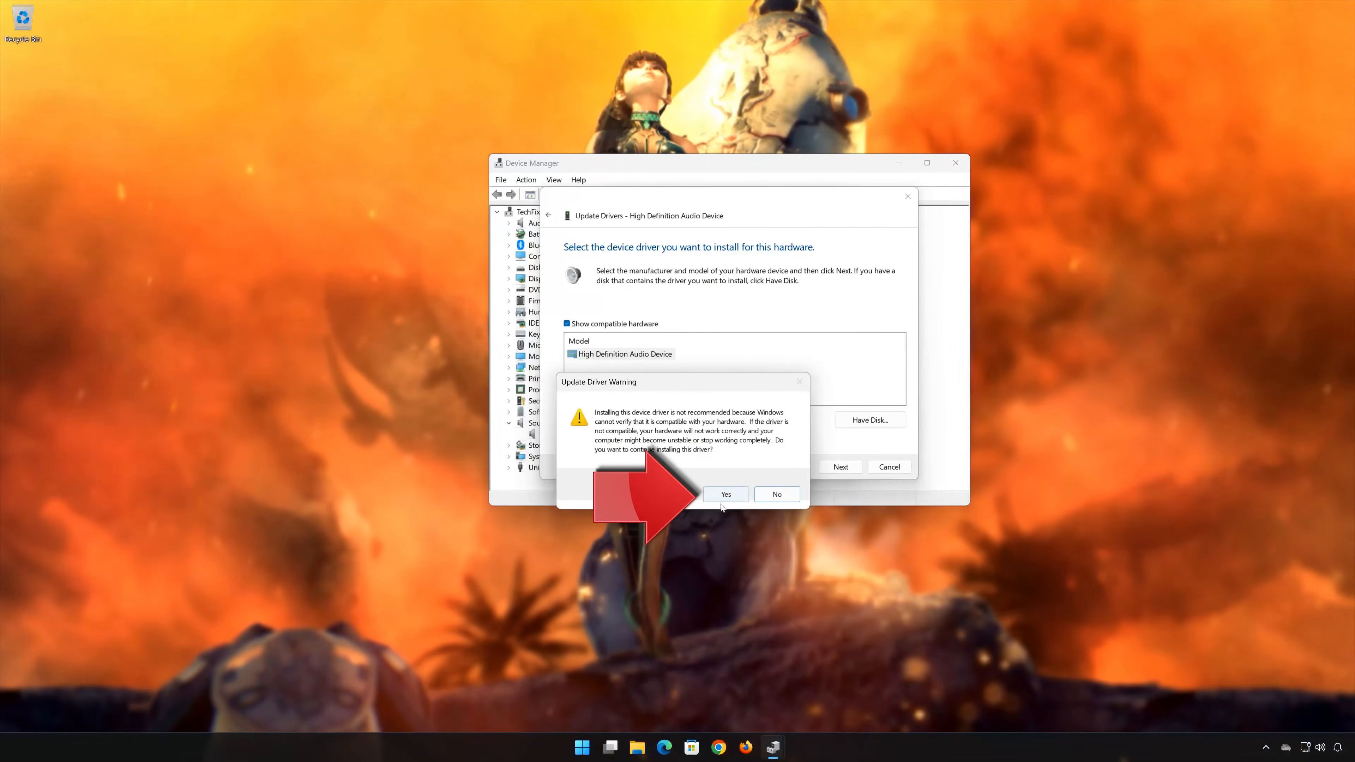
{"action": "left_click", "coordinate": [735, 496]}
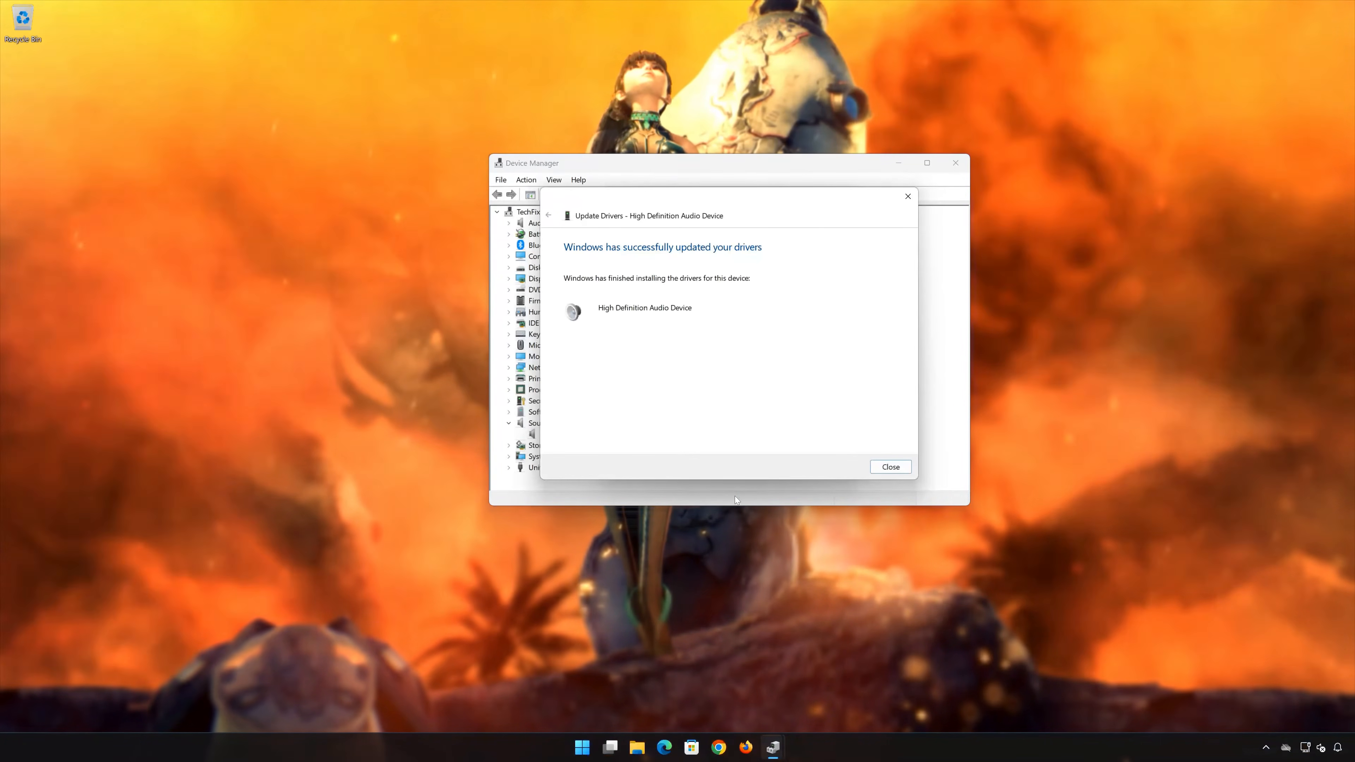
{"action": "left_click", "coordinate": [886, 467]}
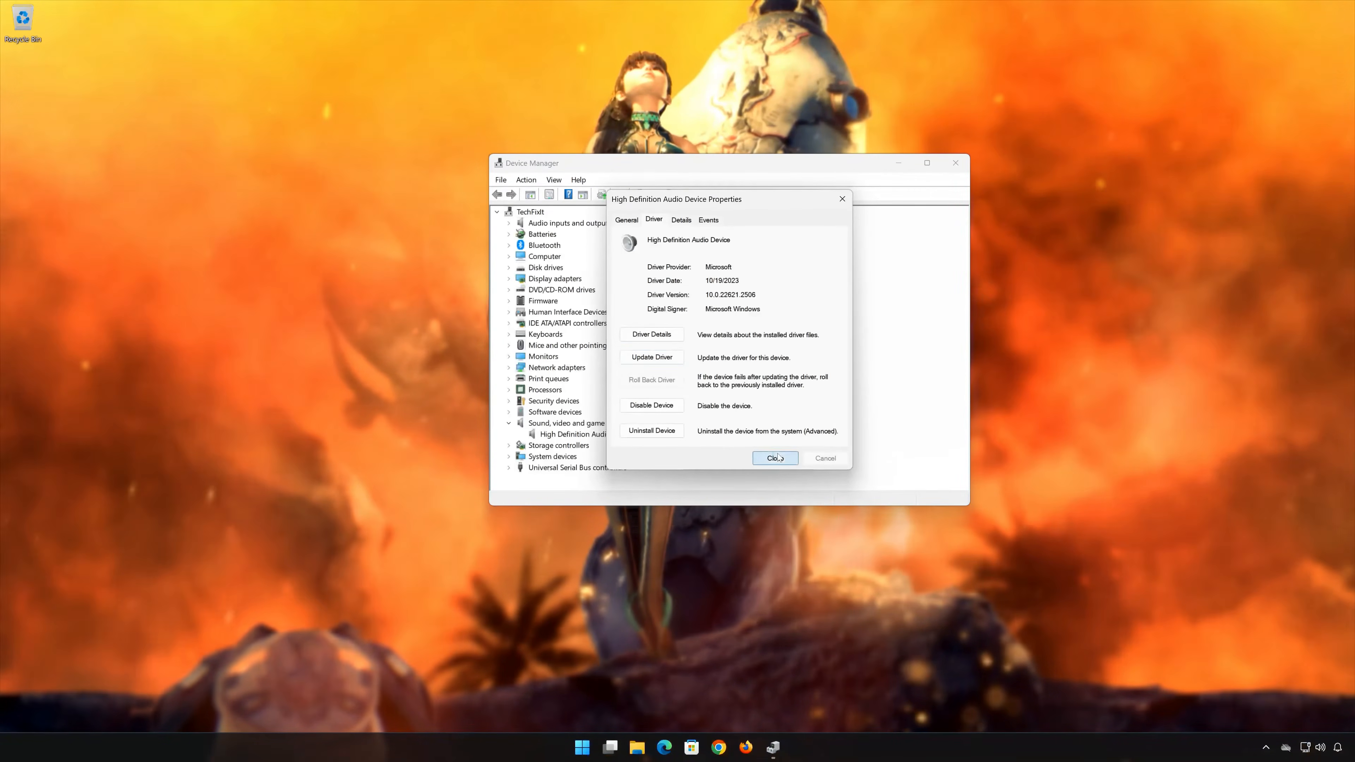
Step: Close the device properties and Device Manager, and restart the computer
{"action": "left_click", "coordinate": [775, 458]}
{"action": "left_click", "coordinate": [956, 162]}
{"action": "left_click", "coordinate": [596, 747]}
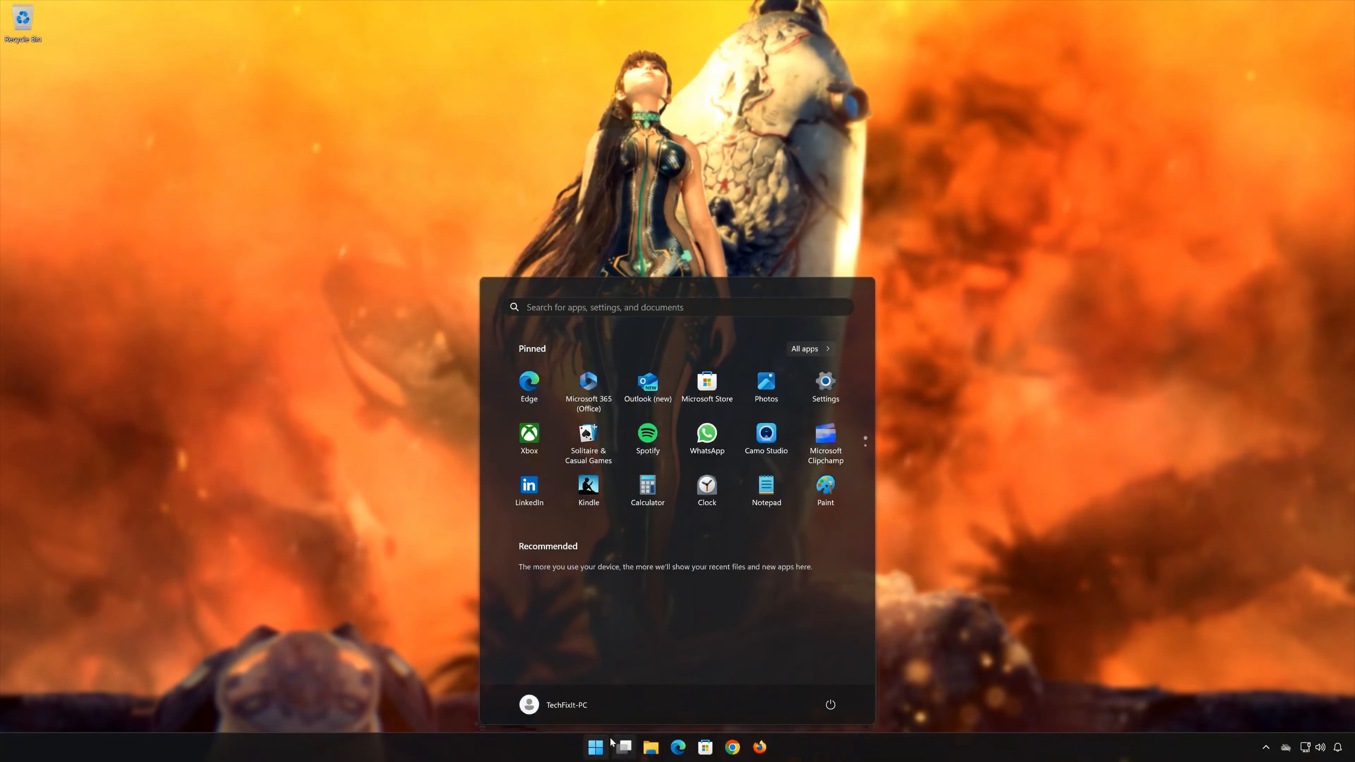
{"action": "left_click", "coordinate": [830, 705]}
{"action": "left_click", "coordinate": [829, 682]}
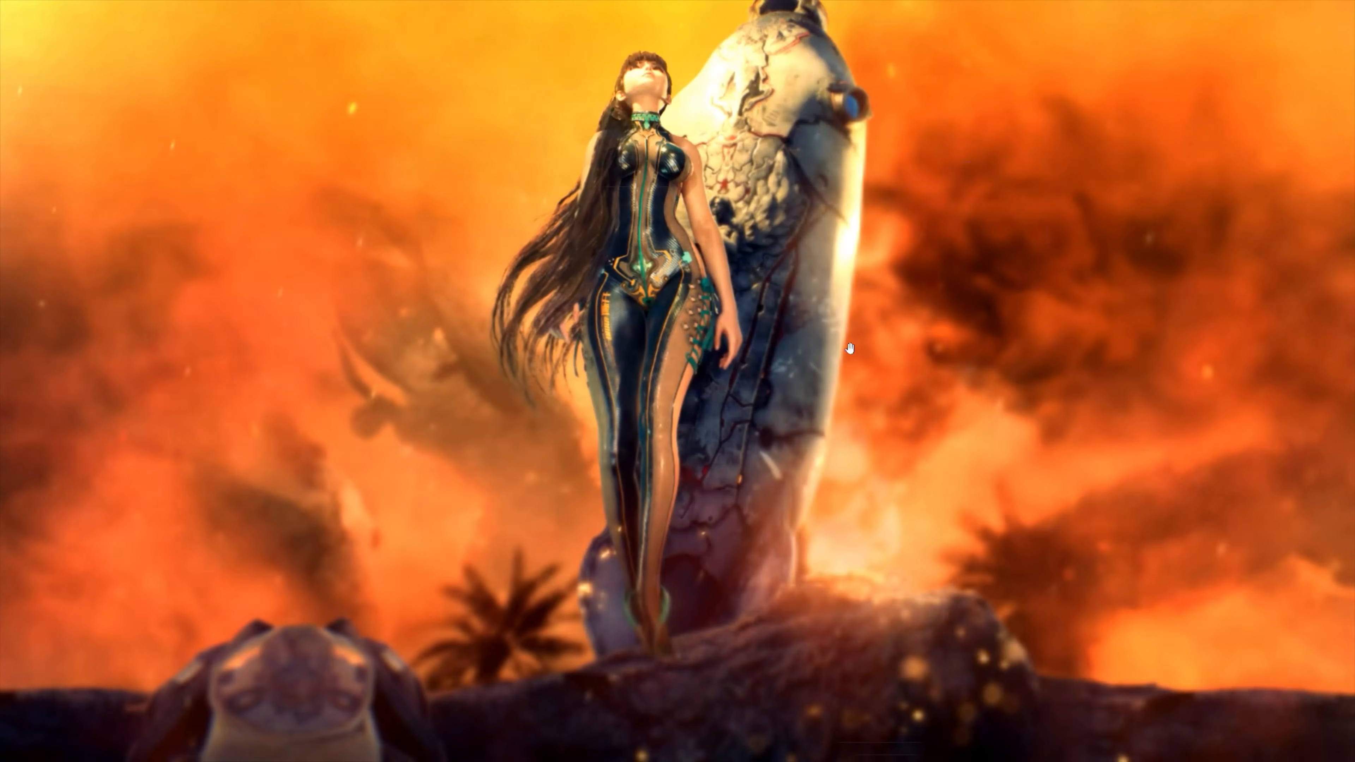
Step: Open the System Sound page in Windows Settings, view the properties of the HDV 820 headphones output, and return to the Sound page
{"action": "left_click", "coordinate": [435, 758]}
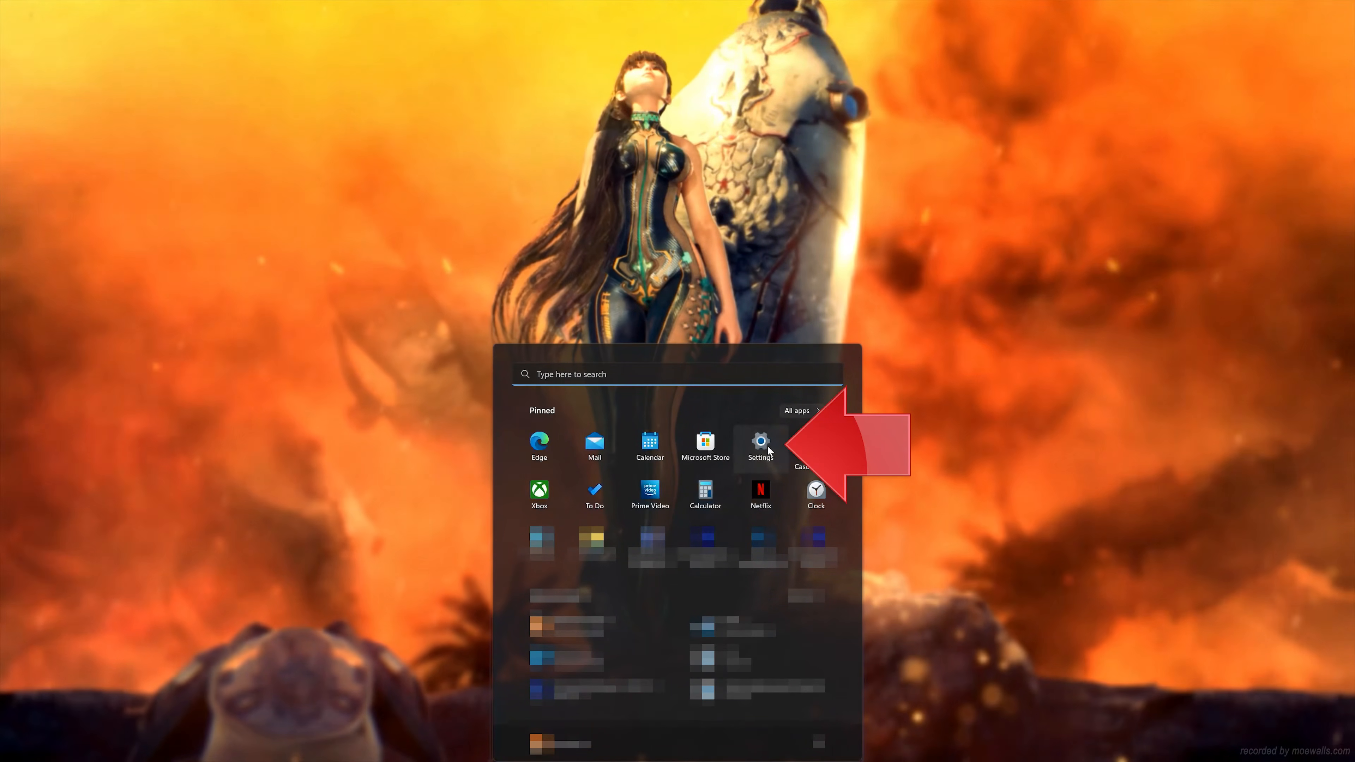
{"action": "left_click", "coordinate": [767, 447]}
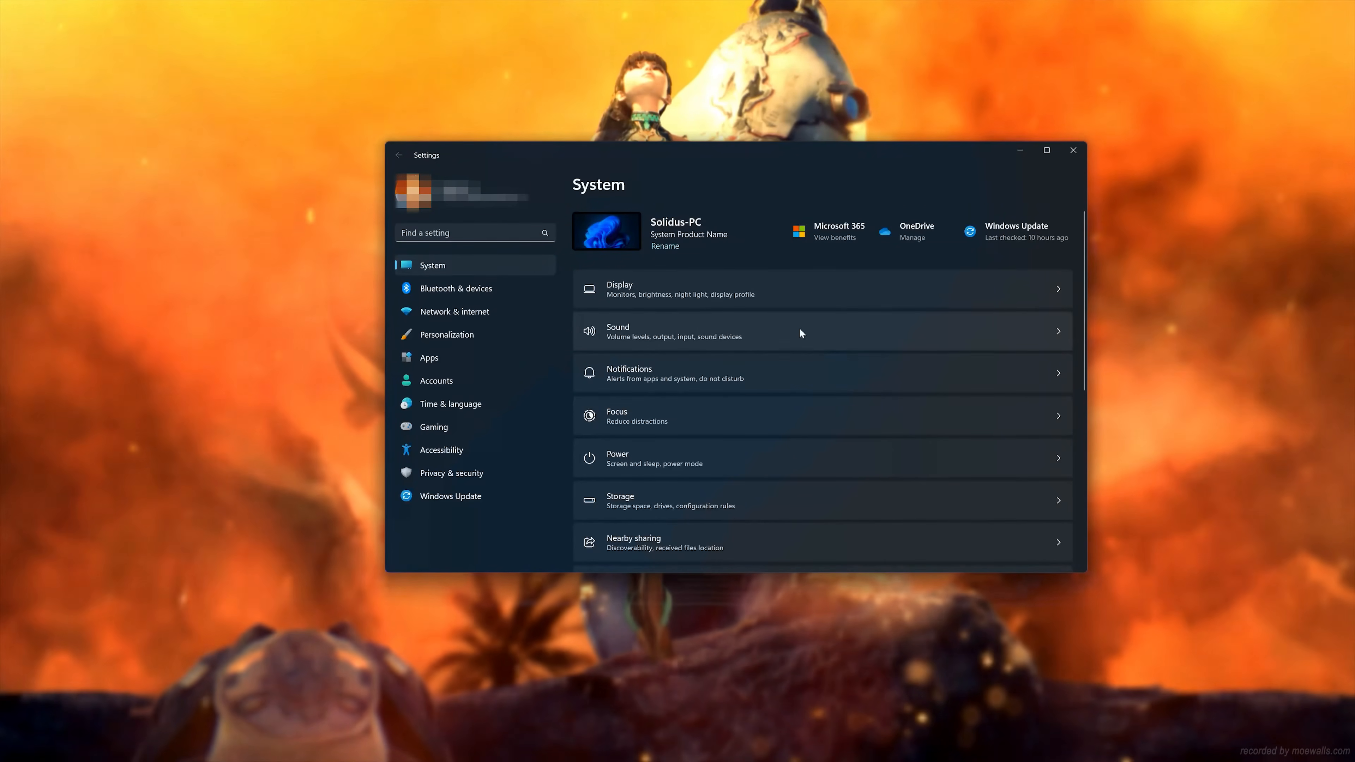
{"action": "left_click", "coordinate": [799, 329]}
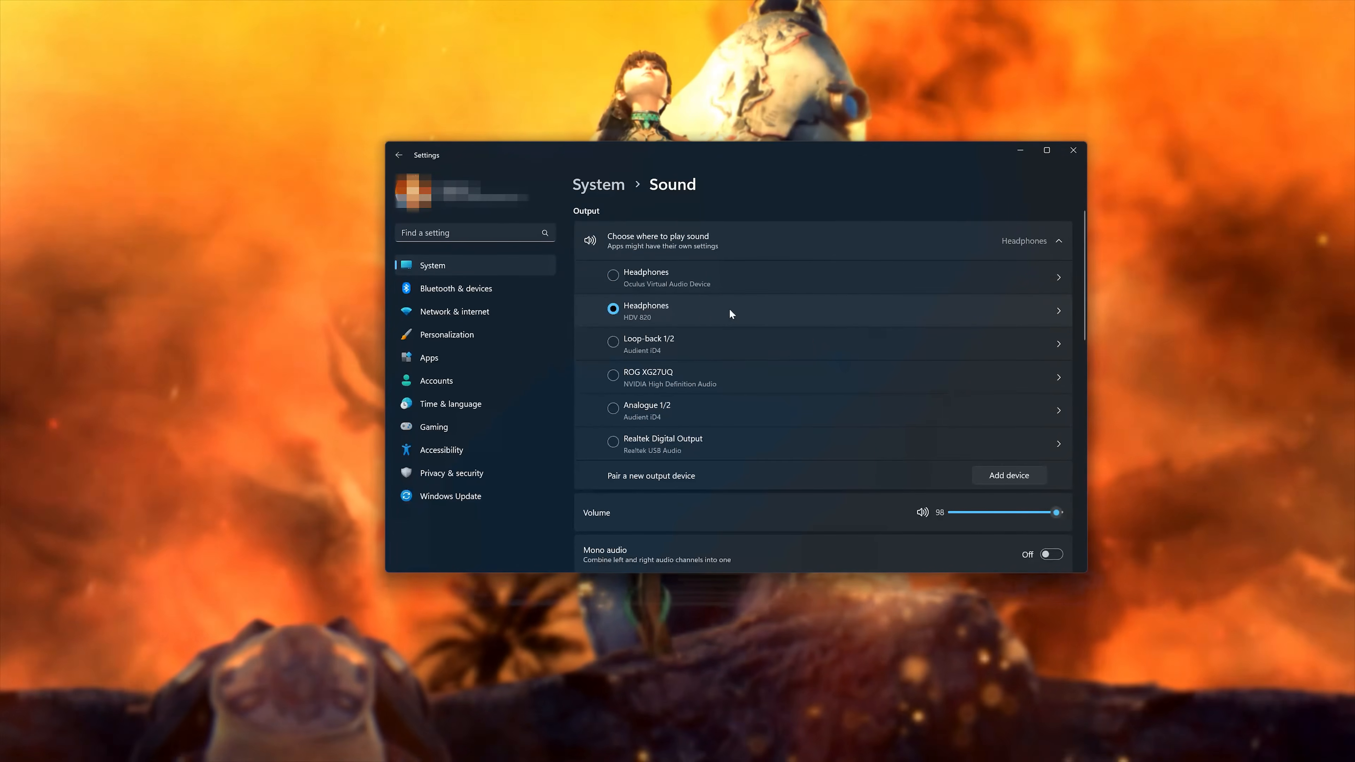
{"action": "left_click", "coordinate": [729, 308]}
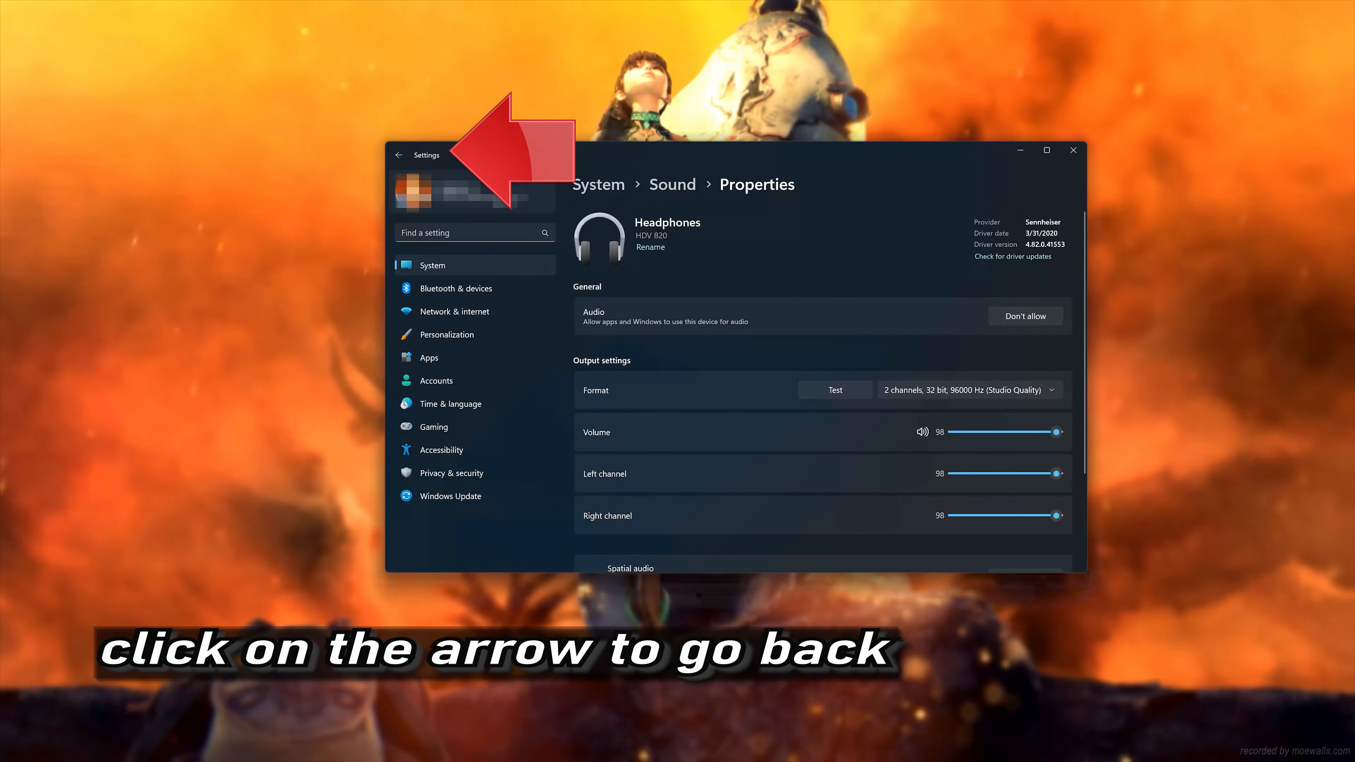
{"action": "left_click", "coordinate": [399, 155]}
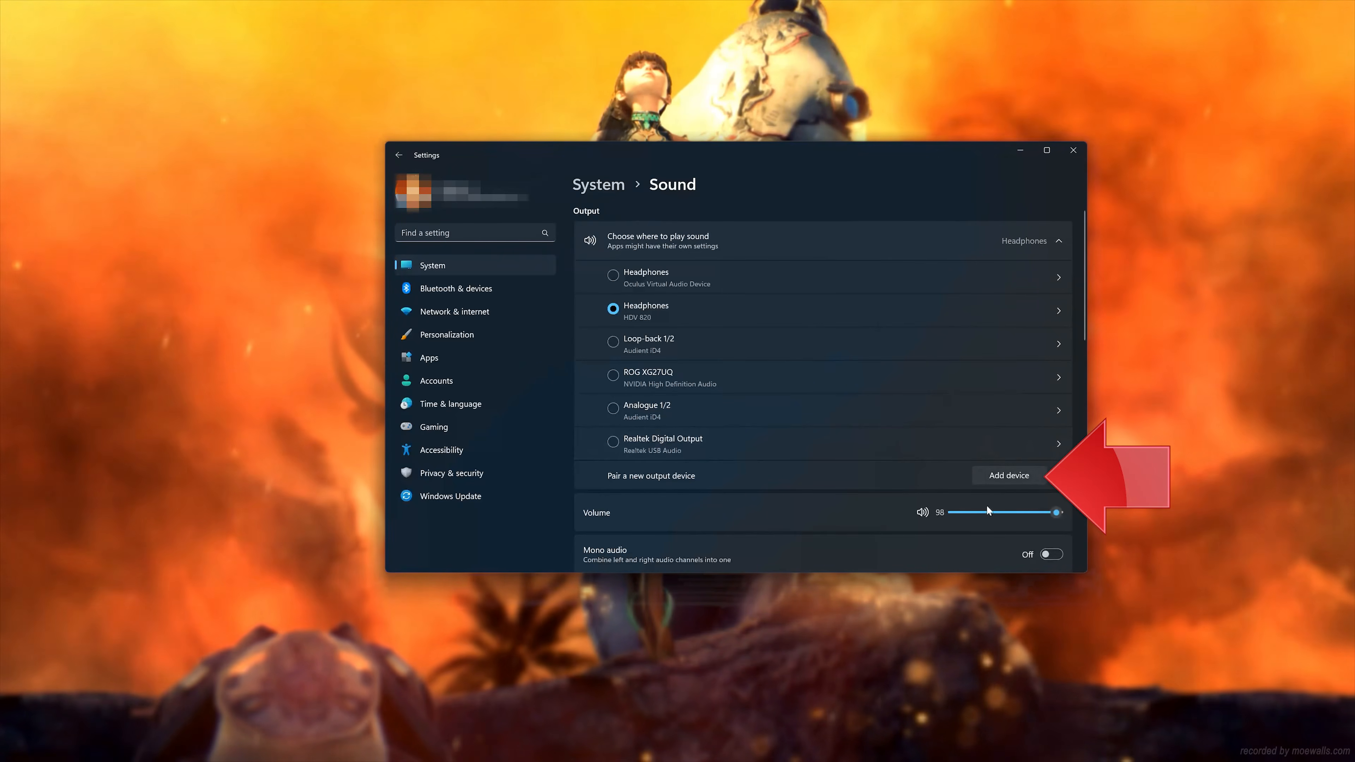
Step: Open the Add a device dialog for pairing a new sound output device
{"action": "left_click", "coordinate": [1004, 476]}
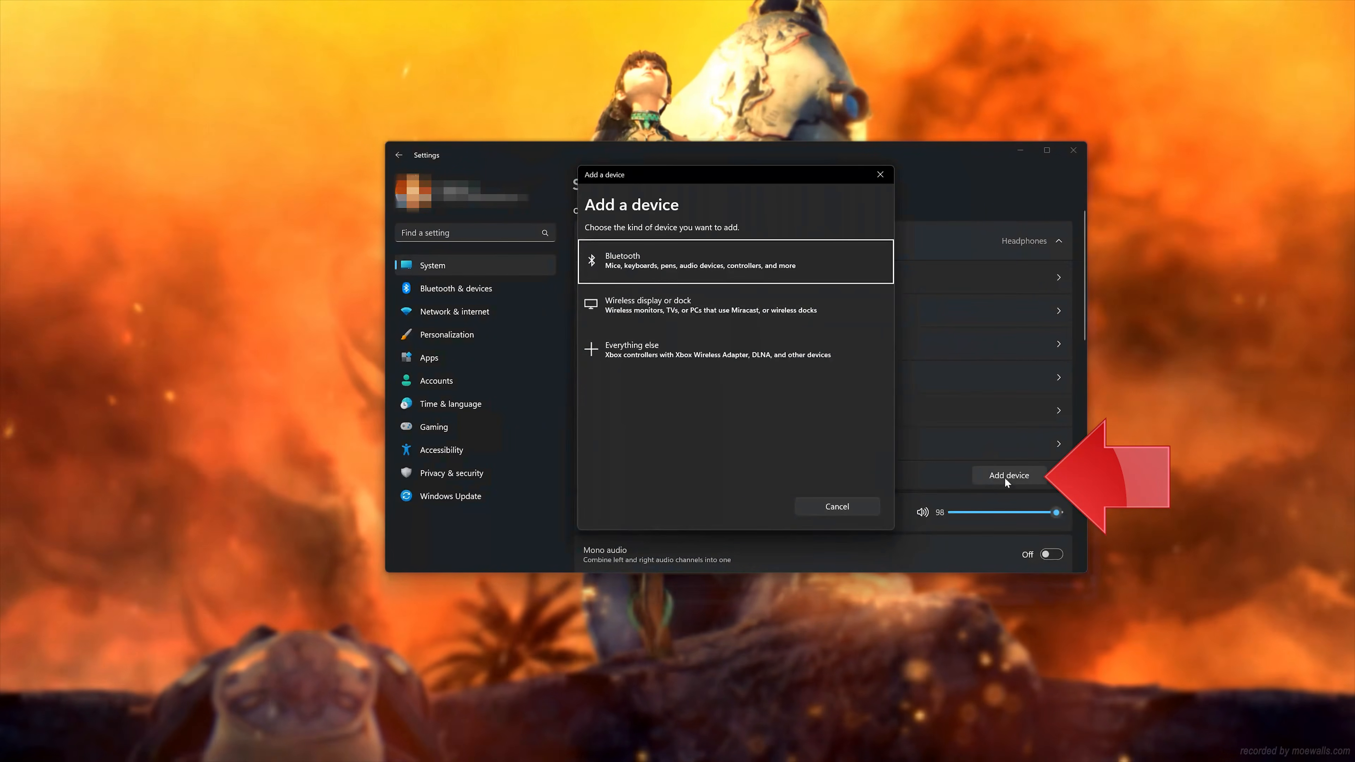